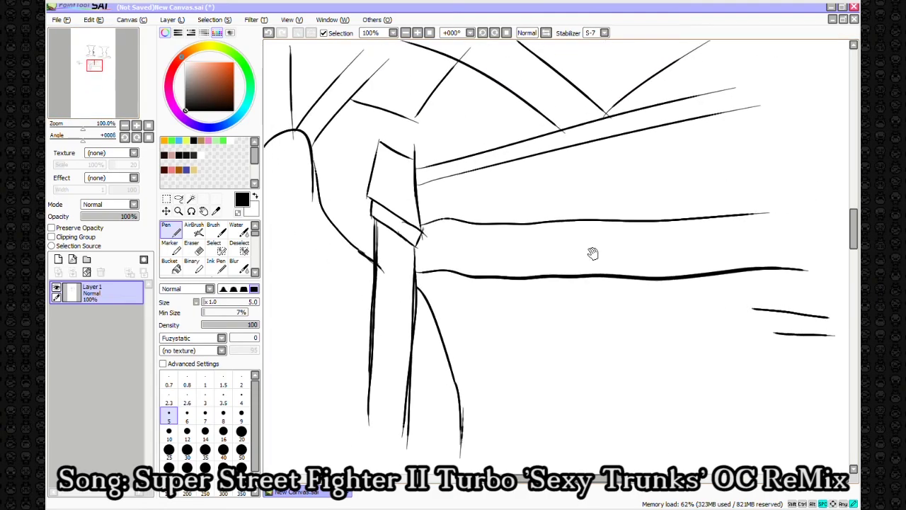
# Draw an arched curve, a short upright line and crossing diagonal strokes beside the ends of the long horizontal bars.
pyautogui.moveTo(773, 255); pyautogui.dragTo(821, 232)
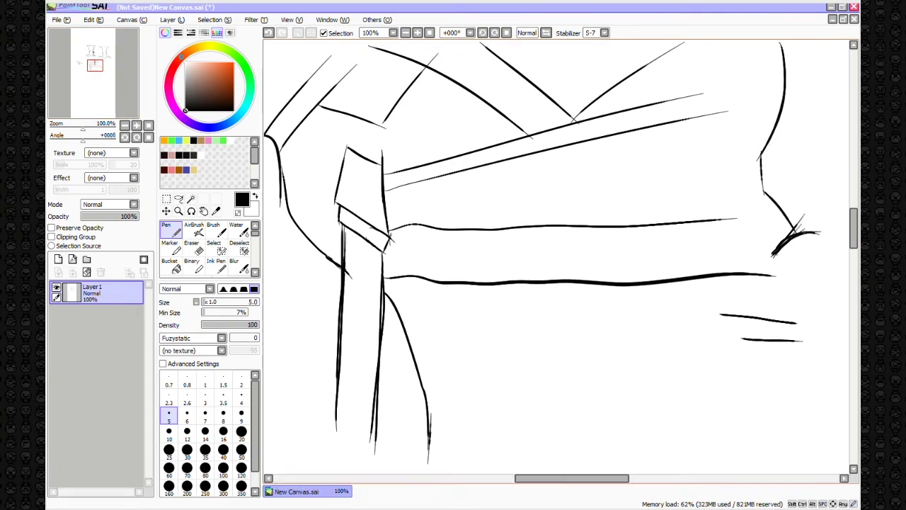
pyautogui.moveTo(780, 284); pyautogui.dragTo(774, 288)
pyautogui.moveTo(842, 284); pyautogui.dragTo(769, 377)
pyautogui.moveTo(814, 298)
pyautogui.mouseDown()
pyautogui.moveTo(764, 286)
pyautogui.moveTo(840, 306)
pyautogui.mouseUp()
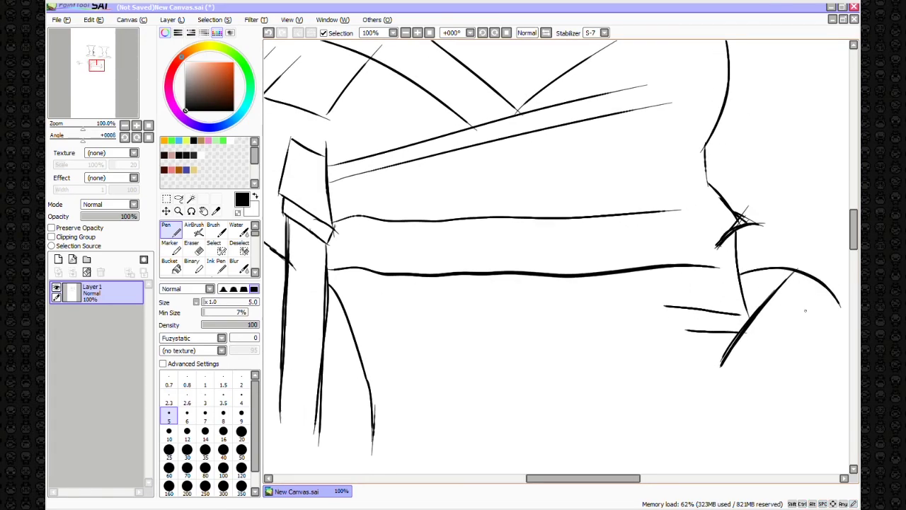
# Draw the long outer contour of the figure curving down past the arched strokes beside the bars.
pyautogui.moveTo(799, 337)
pyautogui.mouseDown()
pyautogui.moveTo(757, 333)
pyautogui.moveTo(752, 290)
pyautogui.mouseUp()
pyautogui.moveTo(665, 235); pyautogui.dragTo(804, 359)
pyautogui.moveTo(854, 321)
pyautogui.mouseDown()
pyautogui.moveTo(776, 365)
pyautogui.moveTo(729, 198)
pyautogui.mouseUp()
pyautogui.moveTo(729, 199); pyautogui.dragTo(658, 187)
pyautogui.moveTo(739, 392); pyautogui.dragTo(750, 60)
pyautogui.moveTo(684, 309)
pyautogui.mouseDown()
pyautogui.moveTo(758, 318)
pyautogui.moveTo(607, 187)
pyautogui.moveTo(616, 110)
pyautogui.mouseUp()
# Draw the long upright lines with a closed oval at their end and the hem line joining them.
pyautogui.moveTo(632, 245); pyautogui.dragTo(639, 374)
pyautogui.moveTo(670, 386); pyautogui.dragTo(665, 388)
pyautogui.moveTo(489, 401); pyautogui.dragTo(637, 404)
pyautogui.moveTo(623, 42); pyautogui.dragTo(655, 369)
pyautogui.moveTo(609, 239); pyautogui.dragTo(668, 263)
# Draw the slanted sleeve cuff with its small button, the fold lines around it and the bumpy edge of the hand.
pyautogui.moveTo(588, 277)
pyautogui.mouseDown()
pyautogui.moveTo(641, 241)
pyautogui.moveTo(518, 425)
pyautogui.moveTo(565, 418)
pyautogui.mouseUp()
pyautogui.moveTo(632, 312); pyautogui.dragTo(644, 342)
pyautogui.moveTo(549, 328); pyautogui.dragTo(496, 437)
pyautogui.moveTo(576, 340)
pyautogui.mouseDown()
pyautogui.moveTo(577, 358)
pyautogui.moveTo(613, 298)
pyautogui.mouseUp()
pyautogui.moveTo(538, 287); pyautogui.dragTo(611, 322)
pyautogui.moveTo(496, 297); pyautogui.dragTo(601, 342)
pyautogui.moveTo(592, 287); pyautogui.dragTo(721, 313)
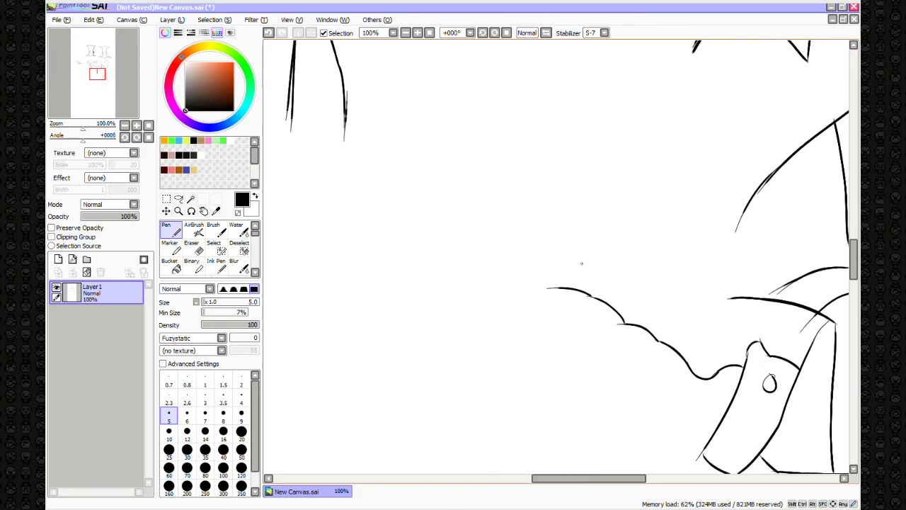
# Draw the hand's curled fingers, thumb and fingernails extending from the bumpy hand outline.
pyautogui.moveTo(606, 270); pyautogui.dragTo(459, 261)
pyautogui.moveTo(503, 330)
pyautogui.mouseDown()
pyautogui.moveTo(470, 377)
pyautogui.moveTo(520, 353)
pyautogui.mouseUp()
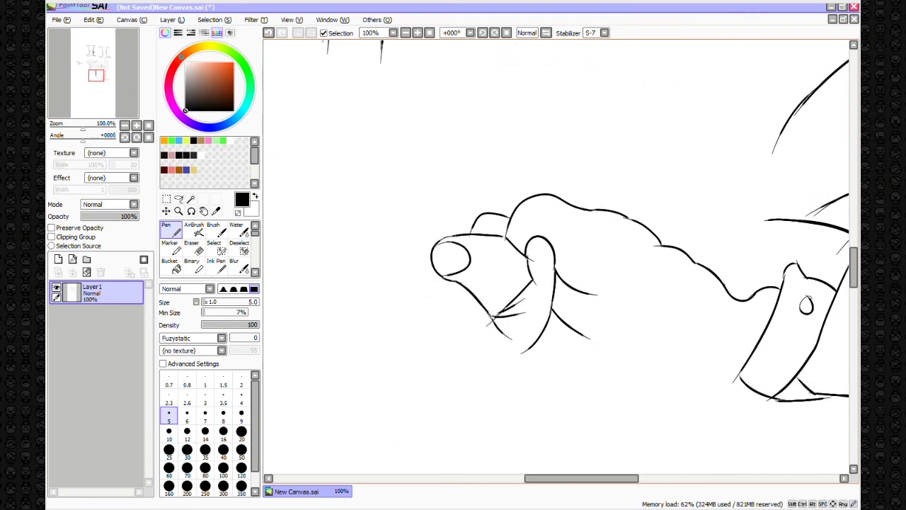
pyautogui.moveTo(456, 304); pyautogui.dragTo(405, 355)
pyautogui.moveTo(468, 318)
pyautogui.mouseDown()
pyautogui.moveTo(545, 291)
pyautogui.moveTo(526, 359)
pyautogui.mouseUp()
pyautogui.moveTo(674, 314); pyautogui.dragTo(612, 325)
pyautogui.hotkey('ctrl', 'z')
pyautogui.moveTo(545, 324)
pyautogui.mouseDown()
pyautogui.moveTo(530, 391)
pyautogui.moveTo(531, 375)
pyautogui.moveTo(556, 391)
pyautogui.mouseUp()
pyautogui.hotkey('ctrl', 'z')
pyautogui.moveTo(591, 401); pyautogui.dragTo(554, 349)
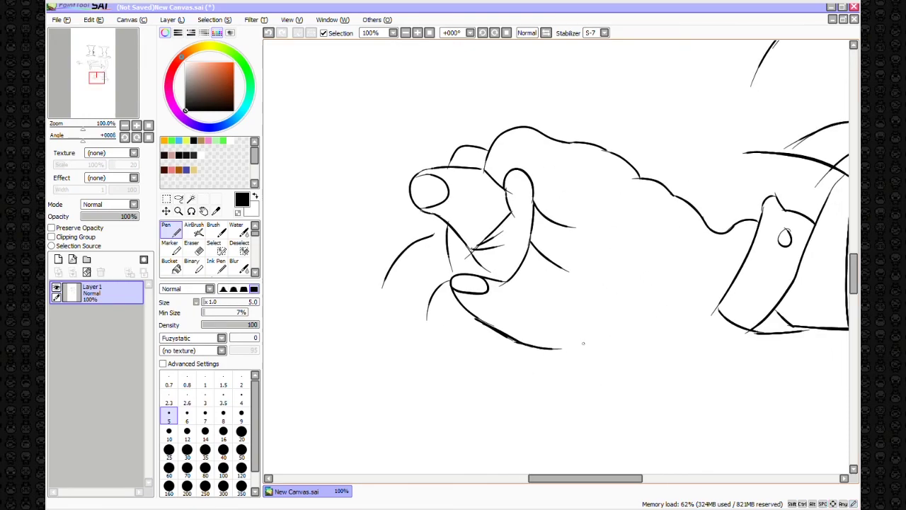
# Draw a double arc beside the hanging strap and the long vertical edge line next to it.
pyautogui.moveTo(580, 429); pyautogui.dragTo(591, 387)
pyautogui.moveTo(495, 177)
pyautogui.mouseDown()
pyautogui.moveTo(567, 354)
pyautogui.moveTo(538, 297)
pyautogui.mouseUp()
pyautogui.moveTo(435, 228); pyautogui.dragTo(285, 306)
pyautogui.moveTo(408, 239)
pyautogui.mouseDown()
pyautogui.moveTo(457, 241)
pyautogui.moveTo(472, 408)
pyautogui.mouseUp()
pyautogui.moveTo(601, 357)
pyautogui.mouseDown()
pyautogui.moveTo(665, 236)
pyautogui.moveTo(646, 46)
pyautogui.mouseUp()
# Extend both sides of the hanging strap and draw the curved tube shape ending in a circle beneath it.
pyautogui.moveTo(544, 185); pyautogui.dragTo(542, 287)
pyautogui.moveTo(585, 184); pyautogui.dragTo(577, 296)
pyautogui.moveTo(599, 267); pyautogui.dragTo(615, 268)
pyautogui.moveTo(582, 269); pyautogui.dragTo(376, 354)
pyautogui.moveTo(598, 362); pyautogui.dragTo(391, 371)
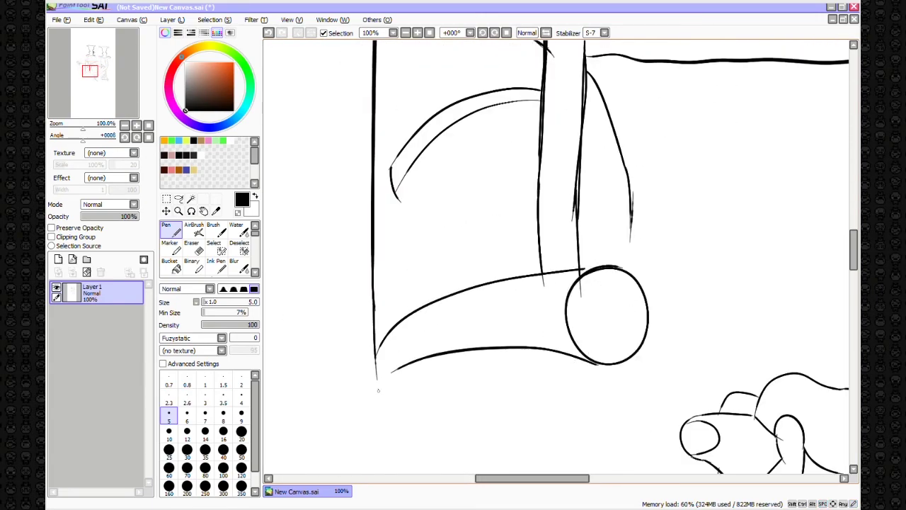
pyautogui.moveTo(375, 309); pyautogui.dragTo(375, 381)
# Draw the large rounded arc curving downward from the open end of the tube shape.
pyautogui.moveTo(496, 412); pyautogui.dragTo(506, 330)
pyautogui.hotkey('ctrl', 'z')
pyautogui.moveTo(386, 210)
pyautogui.mouseDown()
pyautogui.moveTo(381, 366)
pyautogui.moveTo(354, 436)
pyautogui.mouseUp()
pyautogui.moveTo(386, 285); pyautogui.dragTo(432, 338)
pyautogui.moveTo(470, 361)
pyautogui.mouseDown()
pyautogui.moveTo(479, 271)
pyautogui.moveTo(363, 394)
pyautogui.mouseUp()
# Draw two small circles with rectangular stems beside the strap, and the straight box lines around them.
pyautogui.moveTo(559, 185); pyautogui.dragTo(558, 186)
pyautogui.moveTo(552, 203); pyautogui.dragTo(567, 205)
pyautogui.moveTo(612, 201); pyautogui.dragTo(572, 218)
pyautogui.moveTo(497, 177); pyautogui.dragTo(510, 212)
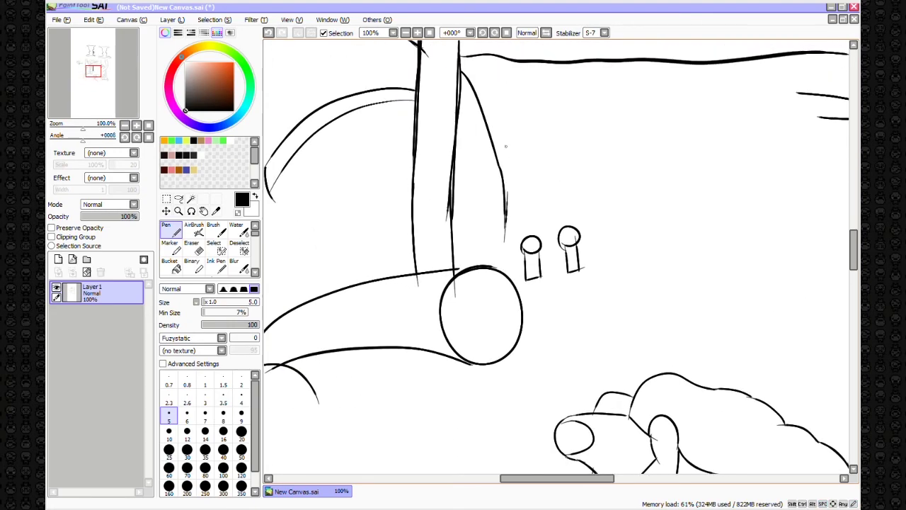
pyautogui.moveTo(618, 189); pyautogui.dragTo(594, 90)
pyautogui.moveTo(594, 161); pyautogui.dragTo(503, 146)
# Draw the wavy sleeve edge running diagonally from the hand down to the inside of the large arc.
pyautogui.moveTo(424, 319); pyautogui.dragTo(456, 207)
pyautogui.moveTo(340, 213); pyautogui.dragTo(526, 254)
pyautogui.moveTo(651, 216)
pyautogui.mouseDown()
pyautogui.moveTo(527, 231)
pyautogui.moveTo(672, 226)
pyautogui.mouseUp()
pyautogui.hotkey('ctrl', 'z')
pyautogui.moveTo(736, 117); pyautogui.dragTo(502, 210)
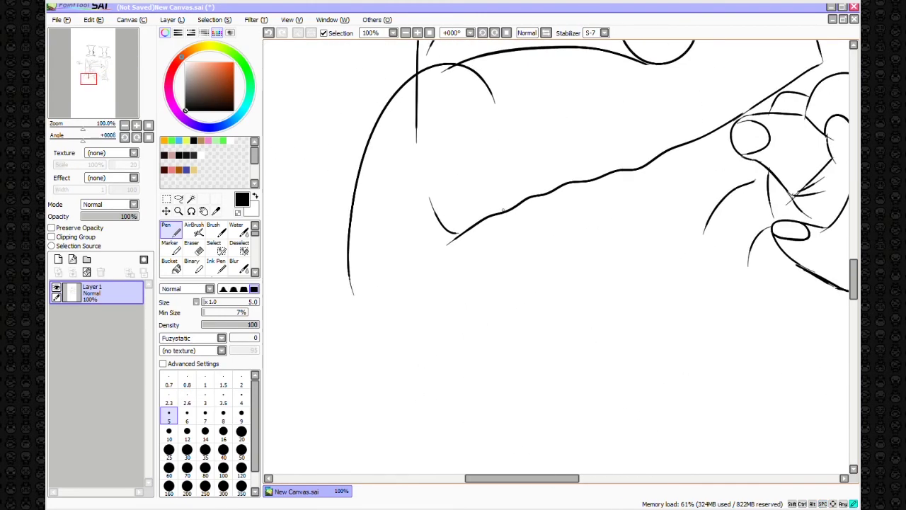
# Draw the body contour below the sleeve down to the head, with short hatch strokes at the neck.
pyautogui.moveTo(370, 301)
pyautogui.mouseDown()
pyautogui.moveTo(370, 270)
pyautogui.moveTo(326, 219)
pyautogui.mouseUp()
pyautogui.moveTo(377, 276)
pyautogui.mouseDown()
pyautogui.moveTo(457, 430)
pyautogui.moveTo(387, 238)
pyautogui.mouseUp()
pyautogui.moveTo(460, 346)
pyautogui.mouseDown()
pyautogui.moveTo(613, 419)
pyautogui.moveTo(633, 323)
pyautogui.moveTo(583, 309)
pyautogui.mouseUp()
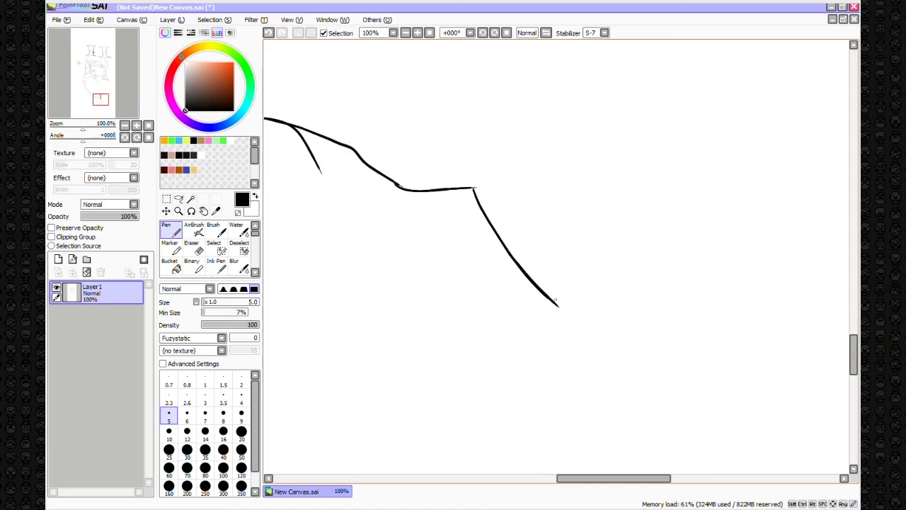
pyautogui.moveTo(582, 386)
pyautogui.mouseDown()
pyautogui.moveTo(566, 400)
pyautogui.moveTo(524, 312)
pyautogui.mouseUp()
pyautogui.moveTo(546, 312); pyautogui.dragTo(551, 418)
pyautogui.moveTo(588, 459); pyautogui.dragTo(570, 416)
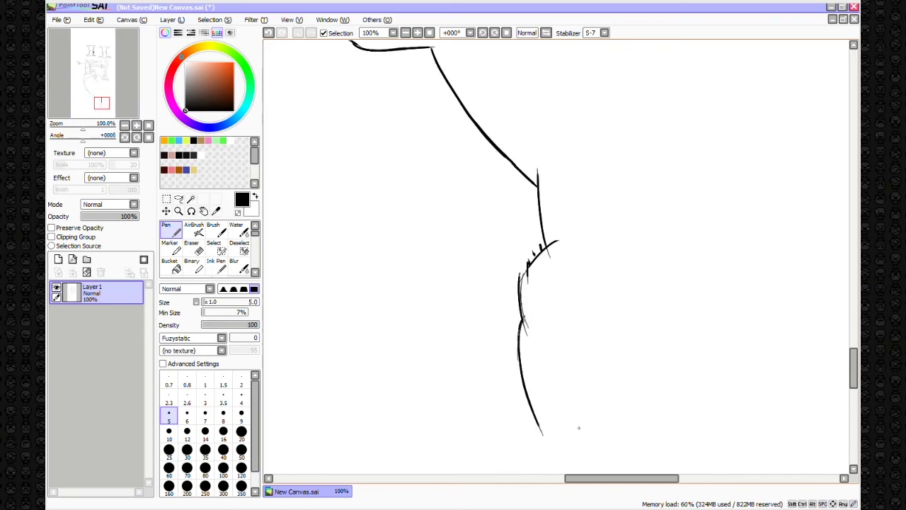
# Draw the ear with its inner folds and the long curved outline of the upside-down head.
pyautogui.moveTo(655, 348)
pyautogui.mouseDown()
pyautogui.moveTo(584, 308)
pyautogui.moveTo(442, 72)
pyautogui.mouseUp()
pyautogui.moveTo(375, 160)
pyautogui.mouseDown()
pyautogui.moveTo(415, 273)
pyautogui.moveTo(728, 363)
pyautogui.moveTo(805, 303)
pyautogui.mouseUp()
pyautogui.moveTo(805, 303); pyautogui.dragTo(749, 416)
# Change the canvas size to add blank width on the right side of the drawing.
pyautogui.click(131, 19)
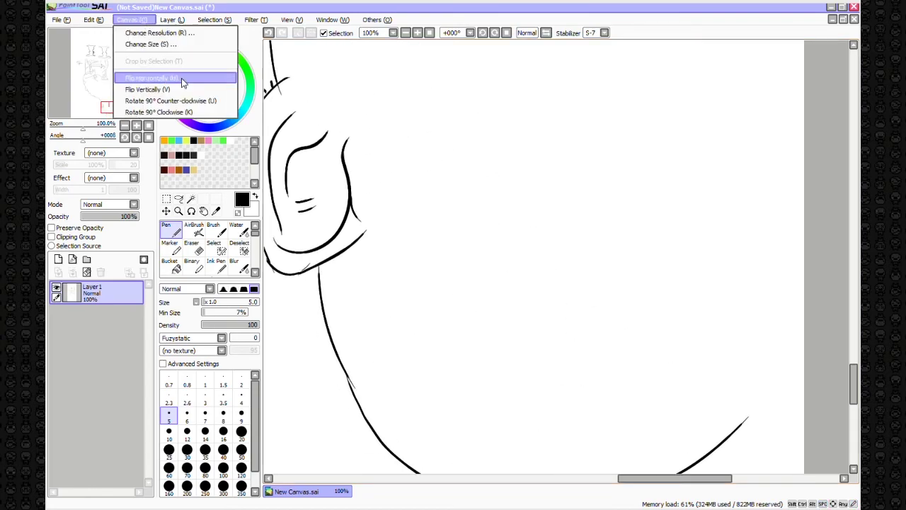
pyautogui.click(152, 43)
pyautogui.click(577, 372)
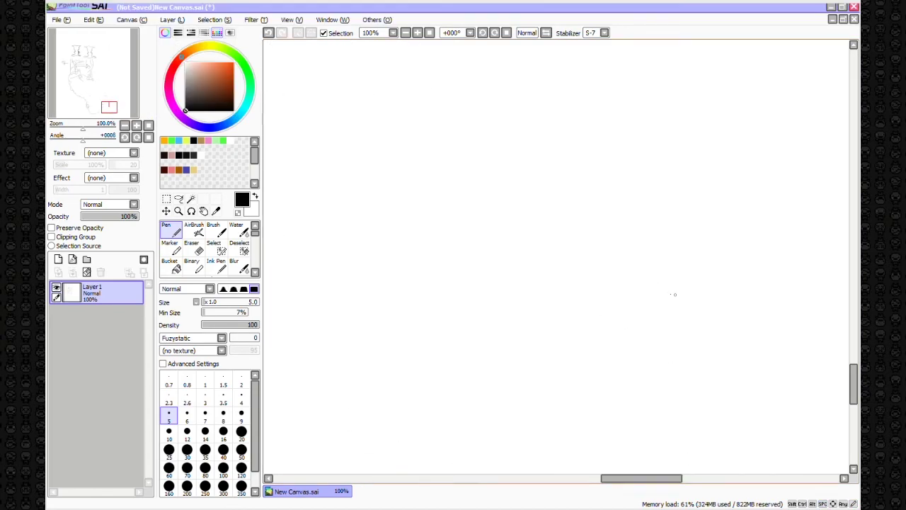
# Draw curved hair strands inside the head outline, from the ear toward the crown.
pyautogui.moveTo(368, 214); pyautogui.dragTo(383, 320)
pyautogui.moveTo(377, 216)
pyautogui.mouseDown()
pyautogui.moveTo(429, 320)
pyautogui.moveTo(409, 269)
pyautogui.mouseUp()
pyautogui.moveTo(394, 227); pyautogui.dragTo(417, 257)
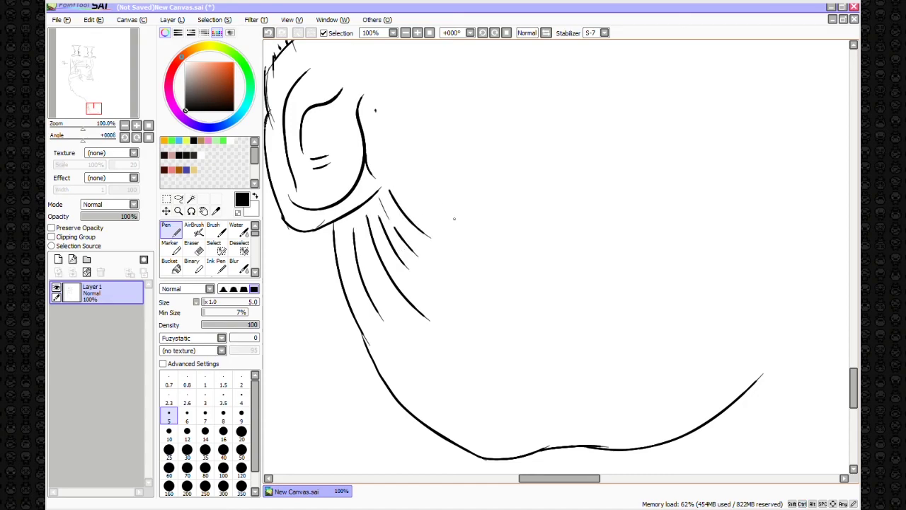
pyautogui.moveTo(422, 367); pyautogui.dragTo(498, 423)
pyautogui.moveTo(434, 345); pyautogui.dragTo(504, 398)
pyautogui.moveTo(562, 315); pyautogui.dragTo(502, 416)
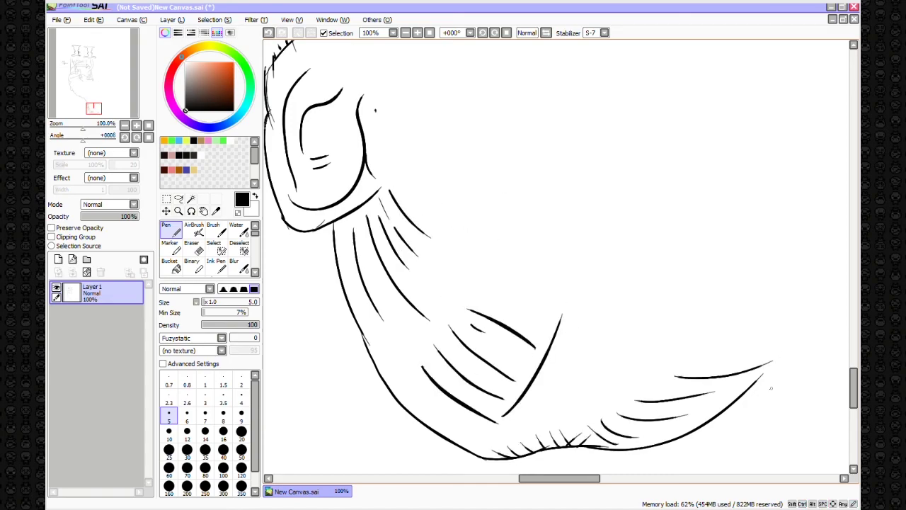
# Draw the forehead edge, the brow curve and the lower arc of the round monocle on the face.
pyautogui.moveTo(777, 361); pyautogui.dragTo(623, 397)
pyautogui.moveTo(620, 336); pyautogui.dragTo(684, 234)
pyautogui.moveTo(611, 221); pyautogui.dragTo(748, 174)
pyautogui.moveTo(655, 194); pyautogui.dragTo(683, 252)
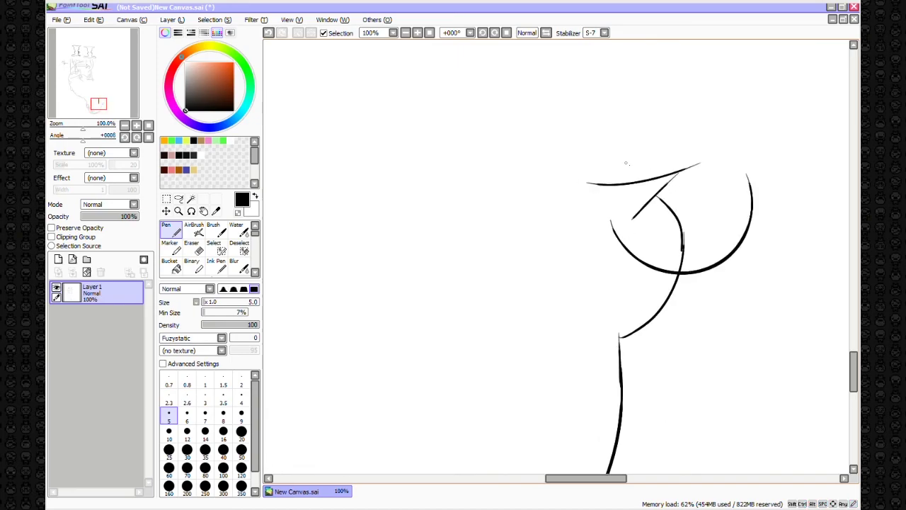
# Complete the monocle circle and draw the eye with its pupil and the nose-bridge lines beside it.
pyautogui.moveTo(534, 247); pyautogui.dragTo(530, 237)
pyautogui.moveTo(593, 214)
pyautogui.mouseDown()
pyautogui.moveTo(602, 234)
pyautogui.moveTo(549, 296)
pyautogui.mouseUp()
pyautogui.moveTo(556, 291)
pyautogui.mouseDown()
pyautogui.moveTo(595, 152)
pyautogui.moveTo(608, 191)
pyautogui.mouseUp()
pyautogui.moveTo(623, 297); pyautogui.dragTo(713, 255)
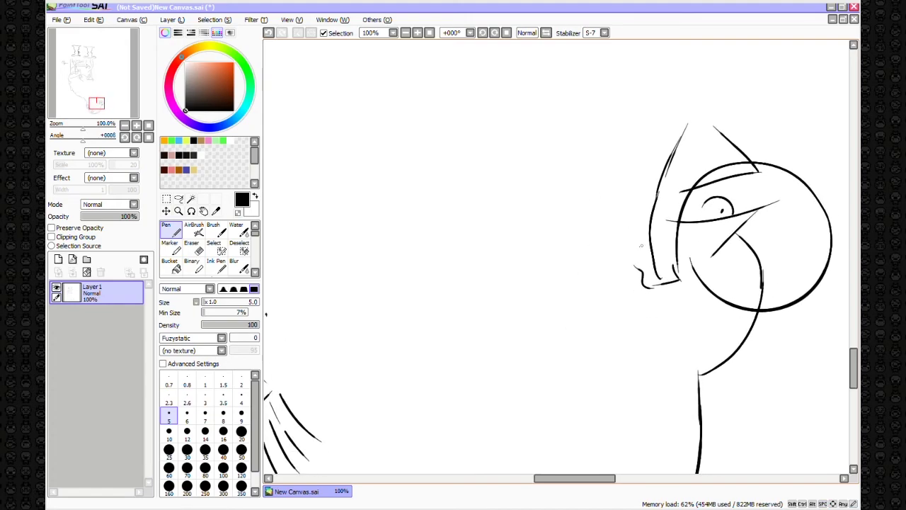
# Draw the second eye with pupil and surrounding creases, plus the nose with its nostril and stubble dots.
pyautogui.moveTo(495, 240); pyautogui.dragTo(623, 267)
pyautogui.moveTo(431, 223); pyautogui.dragTo(602, 202)
pyautogui.moveTo(610, 170); pyautogui.dragTo(519, 119)
pyautogui.moveTo(520, 119)
pyautogui.mouseDown()
pyautogui.moveTo(363, 311)
pyautogui.moveTo(449, 311)
pyautogui.mouseUp()
pyautogui.moveTo(582, 280); pyautogui.dragTo(560, 285)
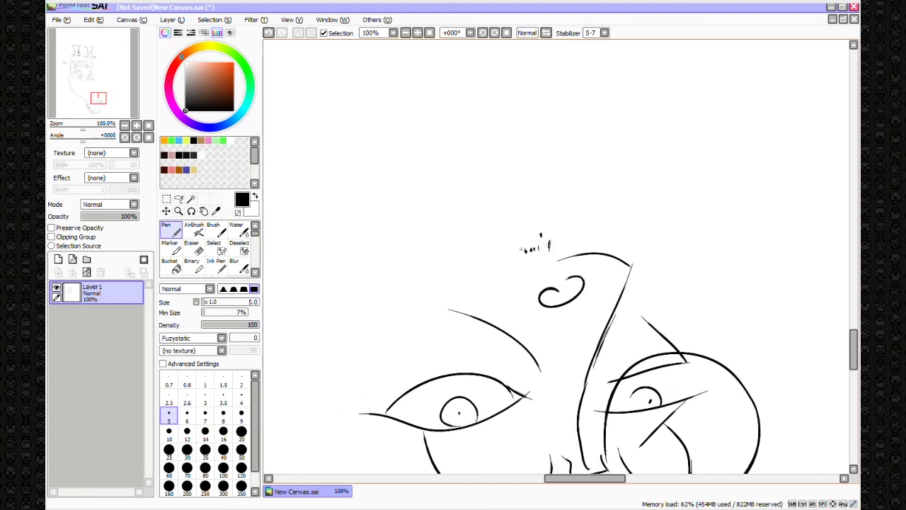
# Draw the parted lips with teeth and the face contour running from the nose to the chin.
pyautogui.moveTo(574, 179); pyautogui.dragTo(597, 244)
pyautogui.moveTo(510, 234); pyautogui.dragTo(525, 279)
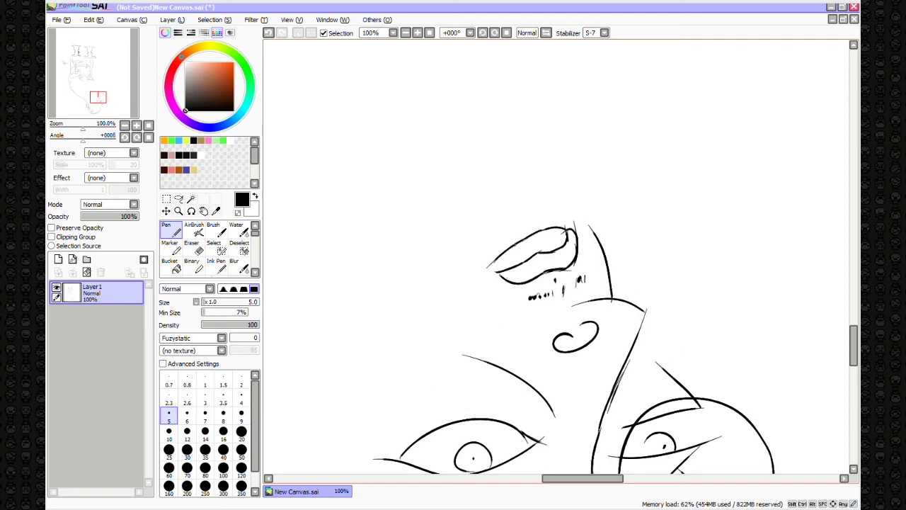
pyautogui.moveTo(568, 206)
pyautogui.mouseDown()
pyautogui.moveTo(616, 155)
pyautogui.moveTo(636, 226)
pyautogui.mouseUp()
pyautogui.moveTo(596, 57)
pyautogui.mouseDown()
pyautogui.moveTo(607, 192)
pyautogui.moveTo(637, 192)
pyautogui.moveTo(637, 60)
pyautogui.mouseUp()
pyautogui.moveTo(471, 117); pyautogui.dragTo(523, 229)
# Draw the neck lines, the rounded collar curves and the narrow end of the necktie above the chin.
pyautogui.moveTo(657, 202); pyautogui.dragTo(835, 305)
pyautogui.moveTo(587, 149); pyautogui.dragTo(553, 206)
pyautogui.moveTo(771, 174); pyautogui.dragTo(697, 242)
pyautogui.hotkey('ctrl', 'z')
pyautogui.moveTo(526, 202); pyautogui.dragTo(626, 304)
pyautogui.hotkey('ctrl', 'z')
pyautogui.moveTo(607, 227); pyautogui.dragTo(552, 188)
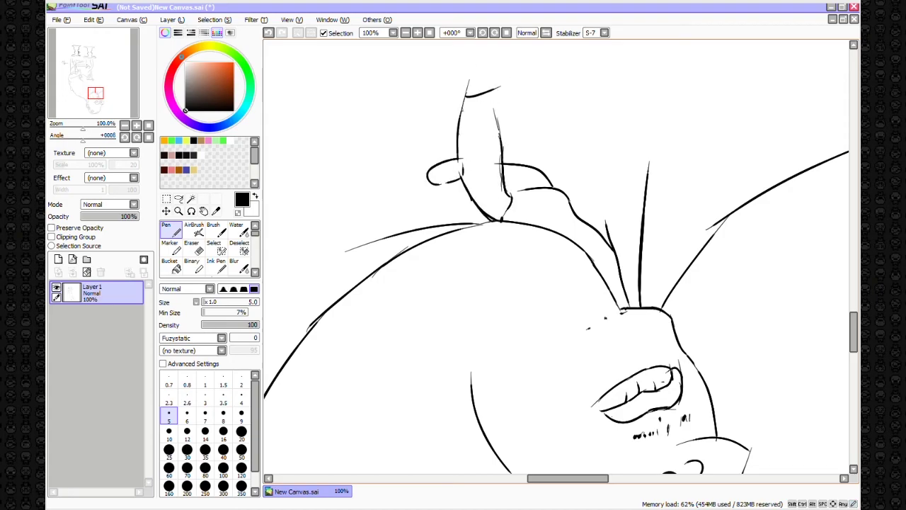
# Draw the polka-dotted necktie widening to a pointed tip and the long curved lapel lines beside it.
pyautogui.scroll(5, 482, 152)
pyautogui.moveTo(551, 107); pyautogui.dragTo(511, 234)
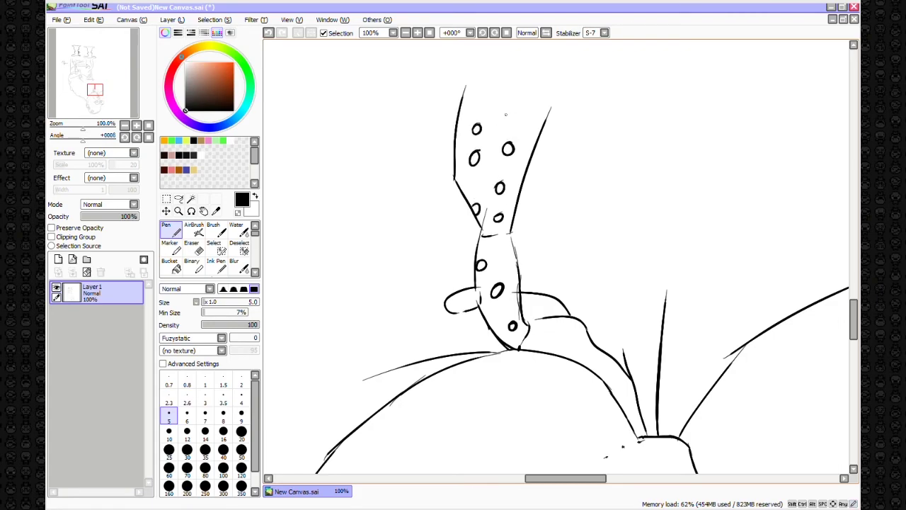
pyautogui.moveTo(469, 76)
pyautogui.mouseDown()
pyautogui.moveTo(461, 167)
pyautogui.moveTo(425, 296)
pyautogui.mouseUp()
pyautogui.moveTo(326, 439)
pyautogui.mouseDown()
pyautogui.moveTo(513, 294)
pyautogui.moveTo(665, 78)
pyautogui.mouseUp()
pyautogui.scroll(8, 514, 294)
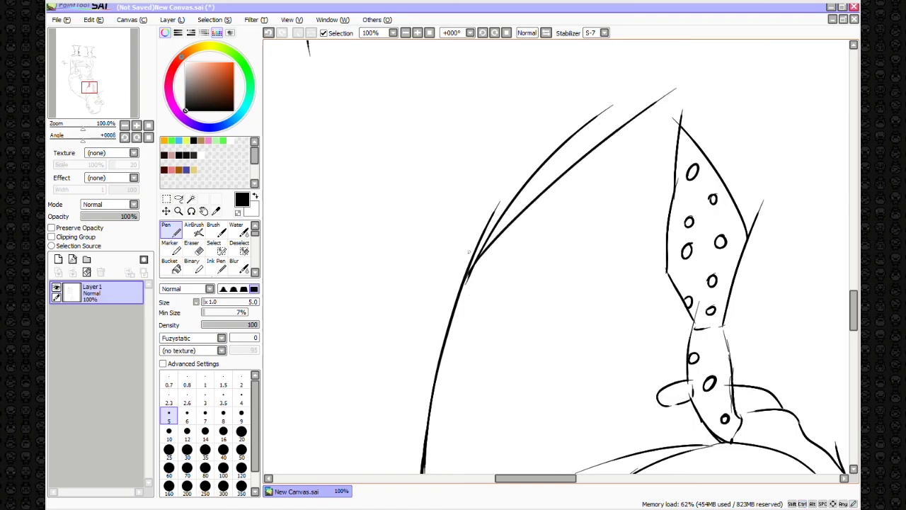
# Draw the jacket's long curved edge and the sleeve's arcs and folded contours beside the torso.
pyautogui.scroll(6, 502, 203)
pyautogui.hscroll(-10, 502, 203)
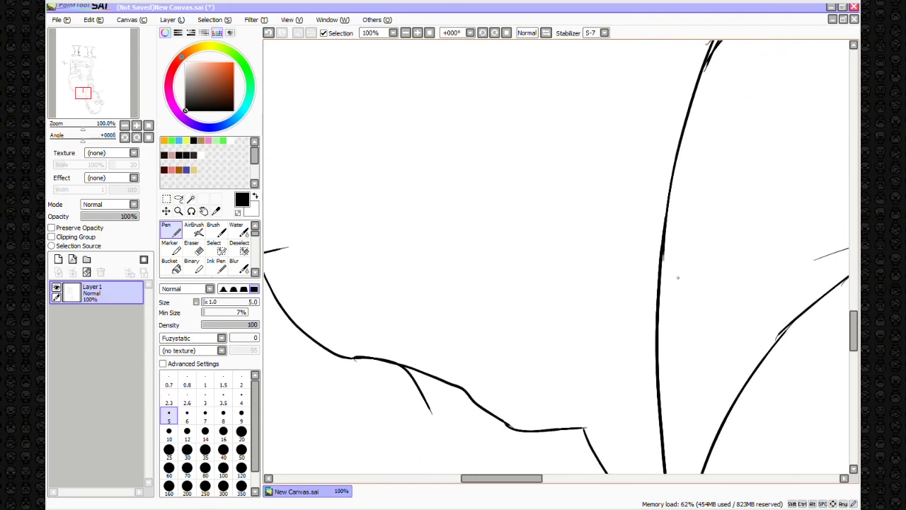
pyautogui.hscroll(6, 370, 305)
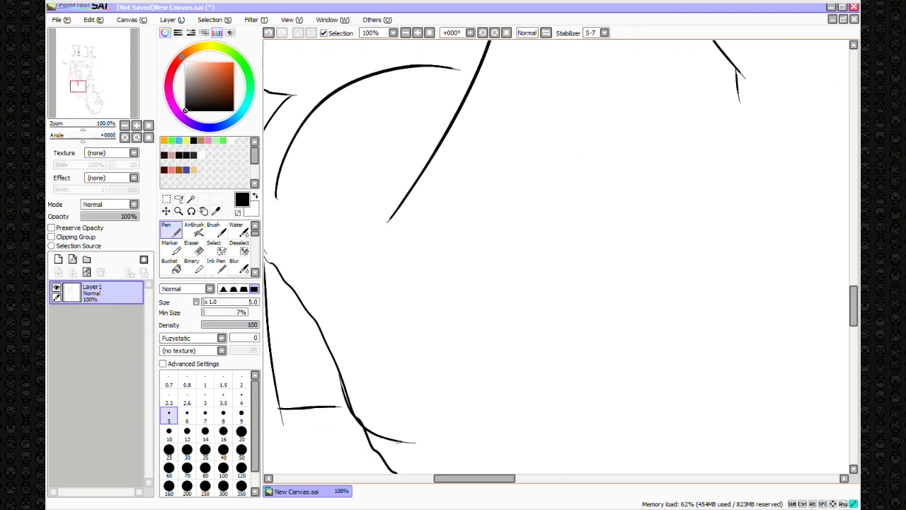
pyautogui.scroll(-5, 557, 172)
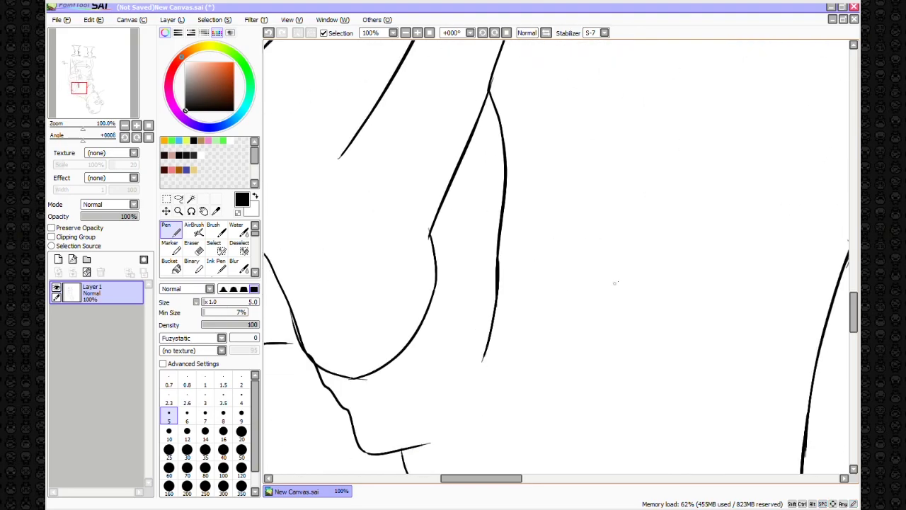
pyautogui.scroll(4, 558, 173)
# Draw the chest pocket's slanted band with the folded handkerchief and its crease lines beneath it.
pyautogui.moveTo(456, 252); pyautogui.dragTo(485, 292)
pyautogui.moveTo(484, 240)
pyautogui.mouseDown()
pyautogui.moveTo(487, 418)
pyautogui.moveTo(650, 249)
pyautogui.mouseUp()
pyautogui.moveTo(647, 402); pyautogui.dragTo(630, 175)
pyautogui.moveTo(510, 246); pyautogui.dragTo(555, 362)
pyautogui.moveTo(556, 225); pyautogui.dragTo(598, 362)
pyautogui.moveTo(563, 359); pyautogui.dragTo(609, 316)
pyautogui.moveTo(423, 155); pyautogui.dragTo(637, 159)
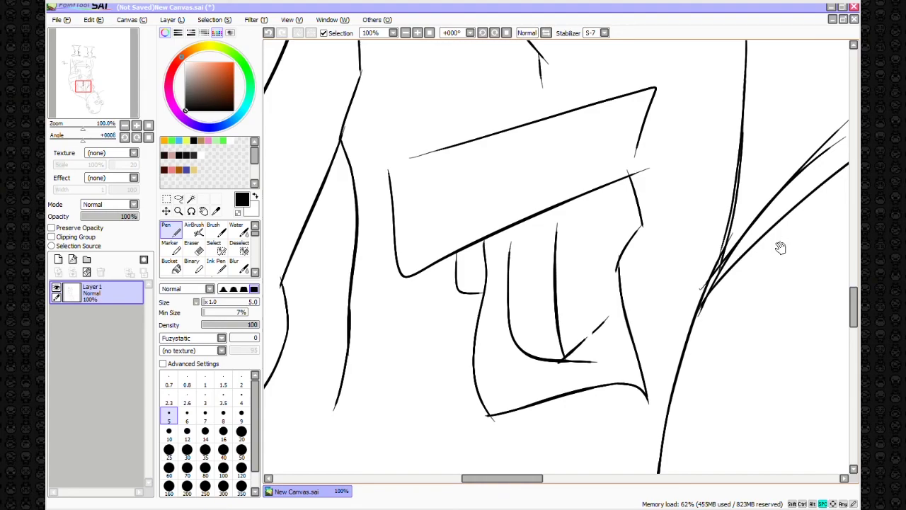
# Draw the small looped button mark beside the pocket and try a second bulging curve along the jacket edge.
pyautogui.hscroll(6, 704, 170)
pyautogui.moveTo(705, 170); pyautogui.dragTo(711, 216)
pyautogui.moveTo(585, 146); pyautogui.dragTo(560, 146)
pyautogui.moveTo(616, 64); pyautogui.dragTo(596, 277)
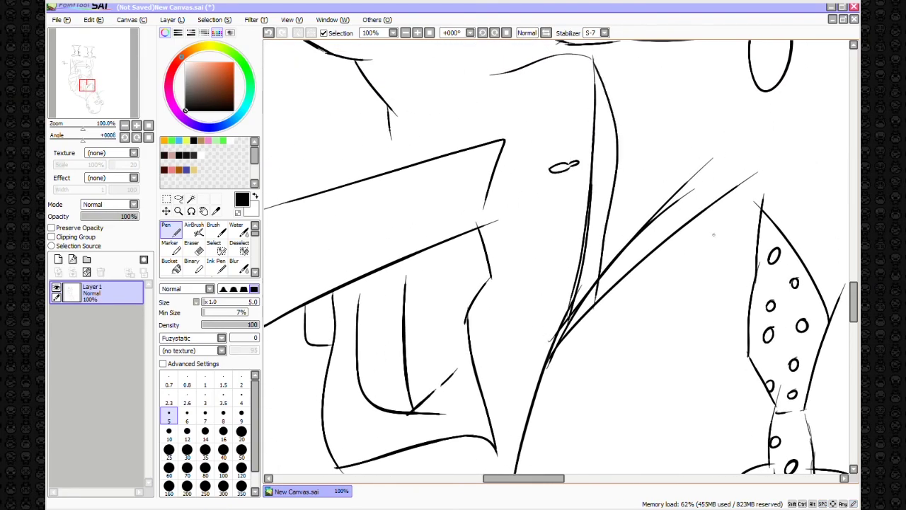
pyautogui.hotkey('ctrl', 'z')
# Draw the jacket's inner lapel edge down to the collar and the wavy line below the cuff.
pyautogui.moveTo(623, 333); pyautogui.dragTo(702, 210)
pyautogui.moveTo(708, 439); pyautogui.dragTo(737, 184)
pyautogui.moveTo(559, 467)
pyautogui.mouseDown()
pyautogui.moveTo(581, 340)
pyautogui.moveTo(439, 474)
pyautogui.mouseUp()
pyautogui.moveTo(581, 177); pyautogui.dragTo(538, 368)
pyautogui.moveTo(356, 215); pyautogui.dragTo(450, 198)
# Erase the hand, cuff, bars and upright lines above the torso, keeping the jacket and head.
pyautogui.press('End')
pyautogui.press('Home')
pyautogui.scroll(-2, 623, 177)
pyautogui.scroll(1, 616, 206)
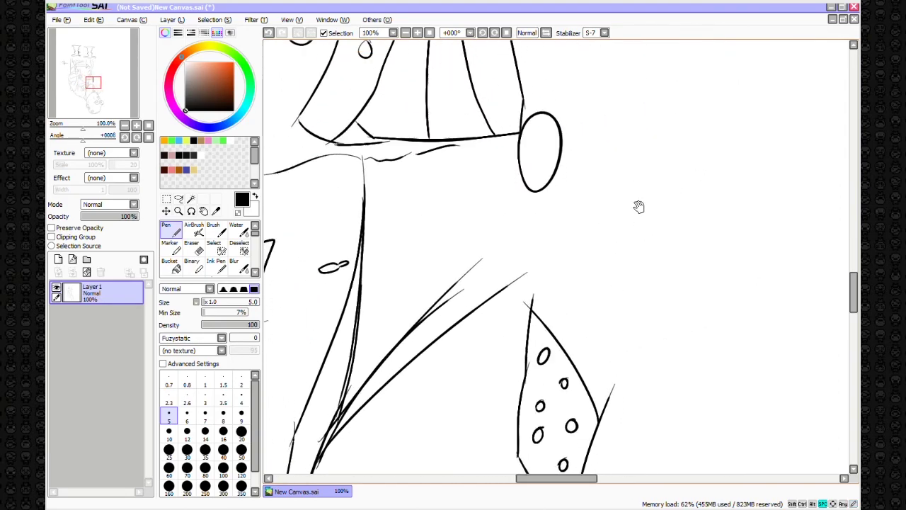
pyautogui.scroll(-2, 607, 209)
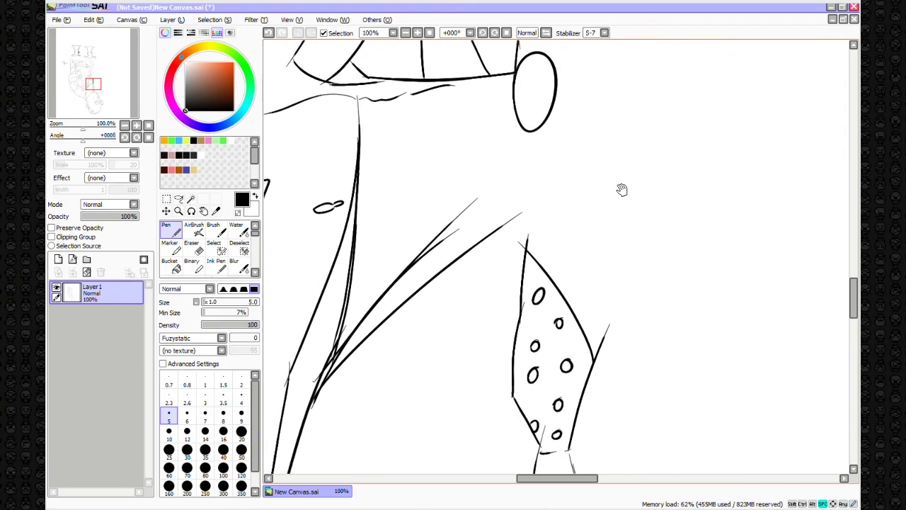
pyautogui.scroll(8, 729, 307)
pyautogui.scroll(-3, 674, 233)
pyautogui.moveTo(674, 234); pyautogui.dragTo(588, 213)
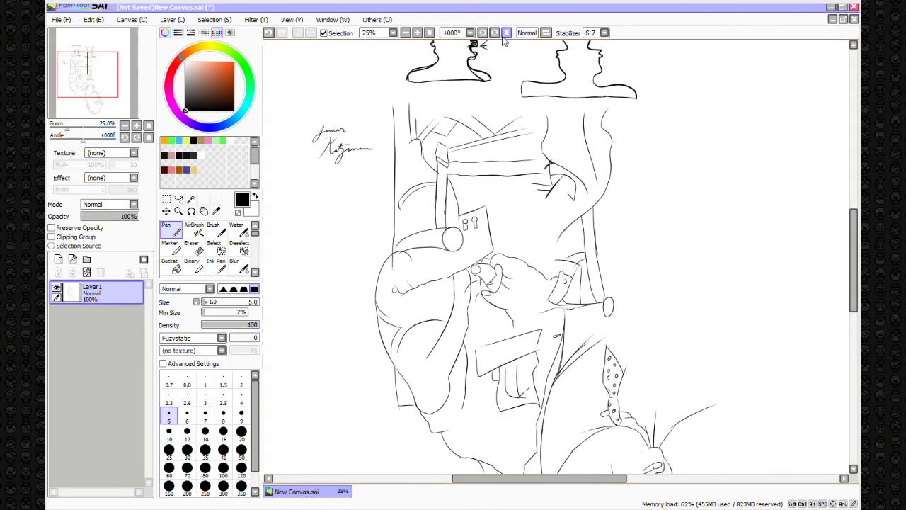
pyautogui.press('e')
pyautogui.moveTo(439, 276)
pyautogui.mouseDown()
pyautogui.moveTo(570, 269)
pyautogui.moveTo(514, 233)
pyautogui.mouseUp()
pyautogui.press('n')
# Draw two long curved sides of a new upright shape beside the necktie, with a dotted double oval near its end.
pyautogui.scroll(3, 585, 189)
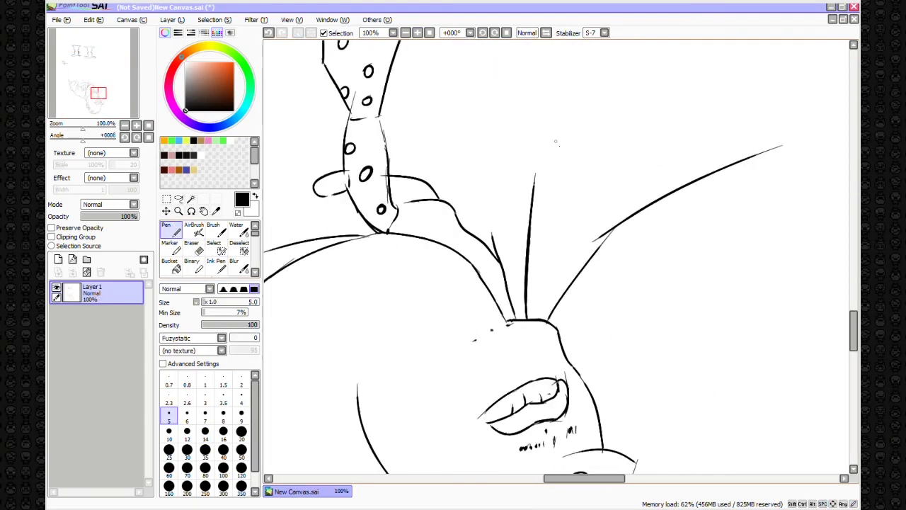
pyautogui.moveTo(615, 210); pyautogui.dragTo(680, 43)
pyautogui.moveTo(609, 174)
pyautogui.mouseDown()
pyautogui.moveTo(691, 171)
pyautogui.moveTo(641, 358)
pyautogui.moveTo(641, 439)
pyautogui.mouseUp()
pyautogui.moveTo(666, 126); pyautogui.dragTo(663, 128)
pyautogui.moveTo(666, 139); pyautogui.dragTo(664, 140)
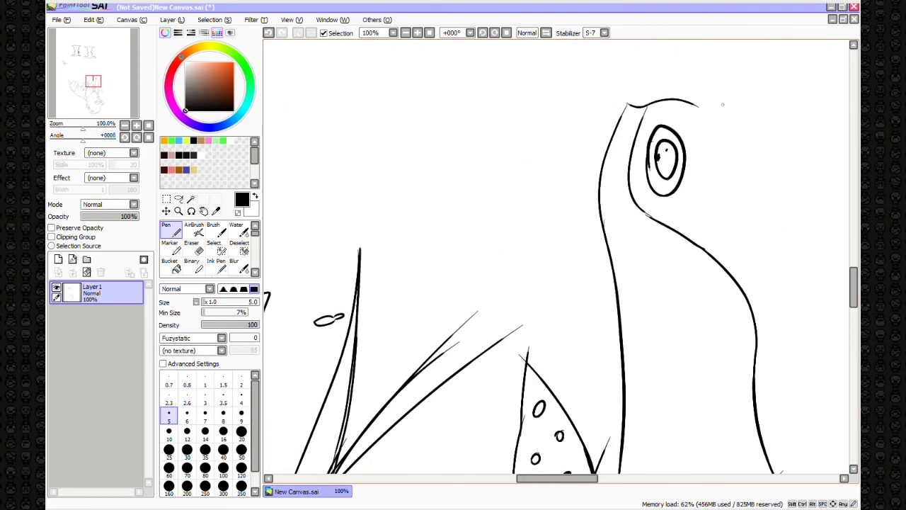
# Draw the rounded fold capping the upright shape and the wavy contour trailing away from it.
pyautogui.moveTo(802, 192); pyautogui.dragTo(687, 278)
pyautogui.moveTo(549, 163); pyautogui.dragTo(496, 169)
pyautogui.moveTo(538, 283); pyautogui.dragTo(608, 265)
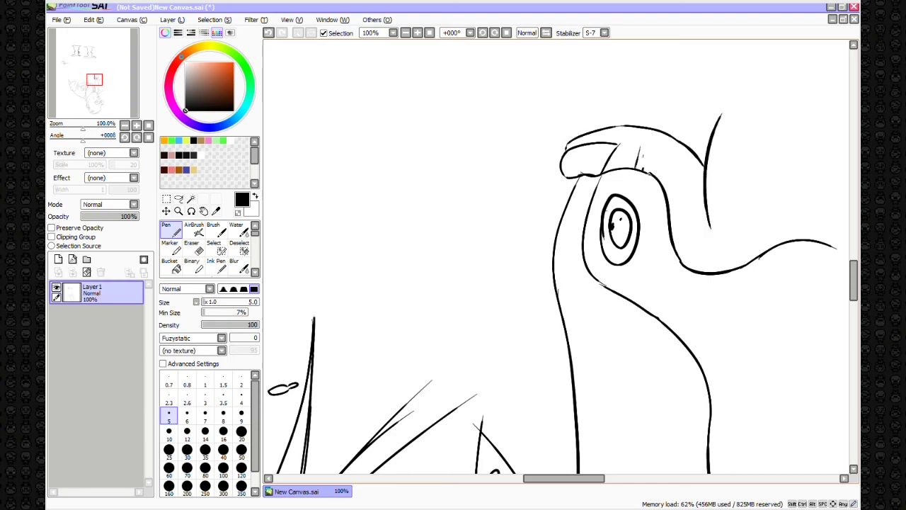
# Erase the lower part of the vertical stroke beside the capping fold and redraw it straighter.
pyautogui.press('e')
pyautogui.moveTo(710, 228); pyautogui.dragTo(707, 201)
pyautogui.press('n')
pyautogui.moveTo(704, 168); pyautogui.dragTo(706, 228)
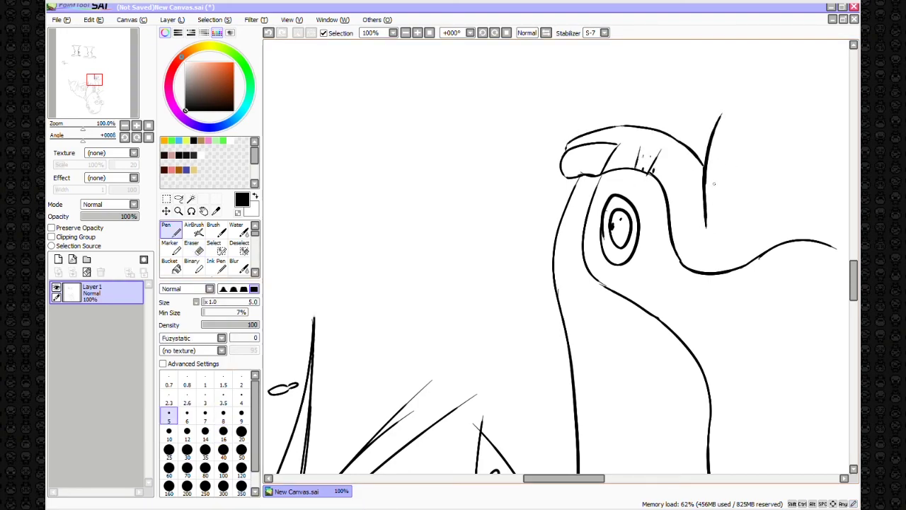
# Draw the contour rising from the fold to a hooked tip, with short parallel crease strokes inside it.
pyautogui.moveTo(720, 147)
pyautogui.mouseDown()
pyautogui.moveTo(731, 227)
pyautogui.moveTo(605, 232)
pyautogui.mouseUp()
pyautogui.moveTo(484, 68); pyautogui.dragTo(581, 149)
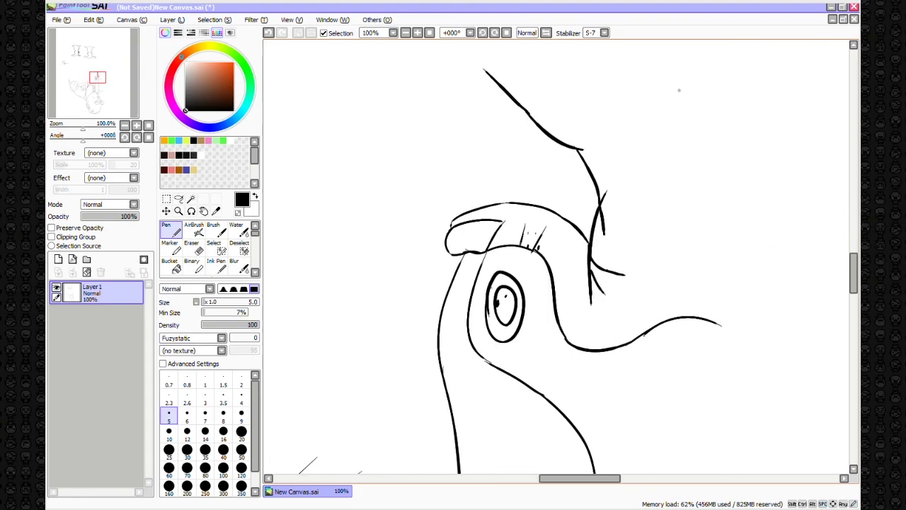
pyautogui.moveTo(585, 70); pyautogui.dragTo(672, 155)
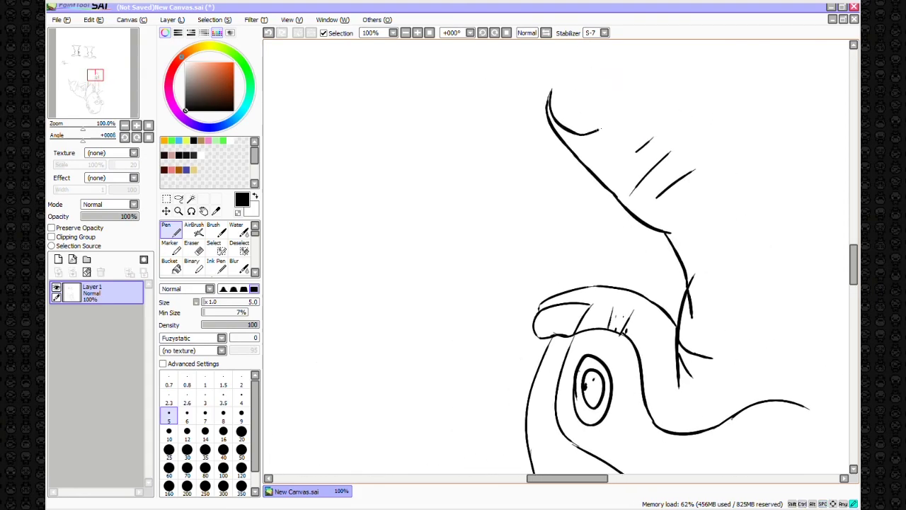
# Complete the extended finger with its rounded nail and upper edge, and draw the bent knuckle contour with short creases behind it.
pyautogui.moveTo(604, 95); pyautogui.dragTo(728, 177)
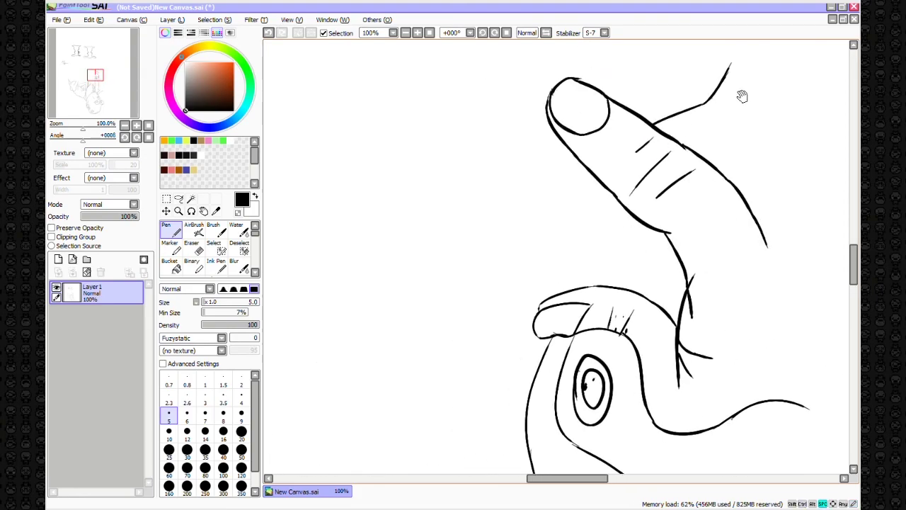
pyautogui.moveTo(748, 83); pyautogui.dragTo(727, 173)
pyautogui.moveTo(706, 167); pyautogui.dragTo(796, 233)
pyautogui.moveTo(654, 153); pyautogui.dragTo(682, 190)
pyautogui.moveTo(672, 140)
pyautogui.mouseDown()
pyautogui.moveTo(722, 208)
pyautogui.moveTo(692, 89)
pyautogui.mouseUp()
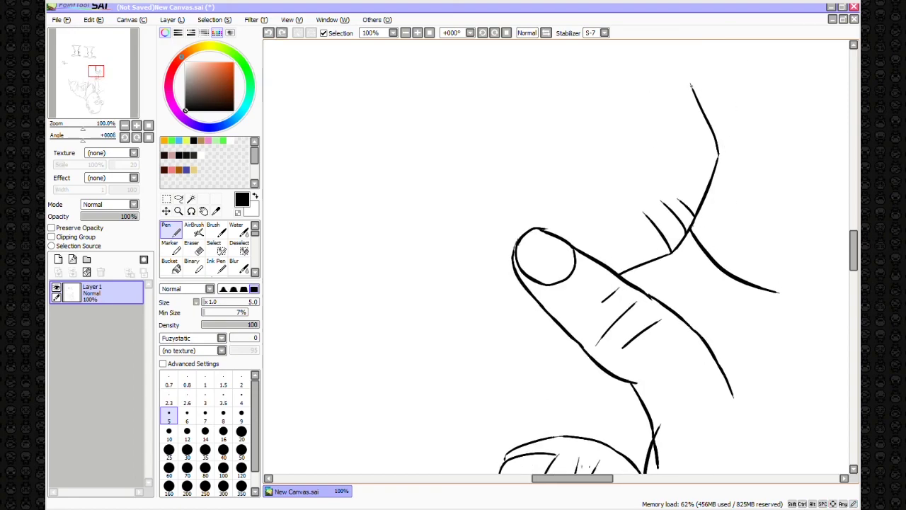
# Draw the curled fingers with rounded tips above the extended finger, and the back of the hand running down to the wrist.
pyautogui.hotkey('ctrl', 'z')
pyautogui.moveTo(679, 165); pyautogui.dragTo(596, 191)
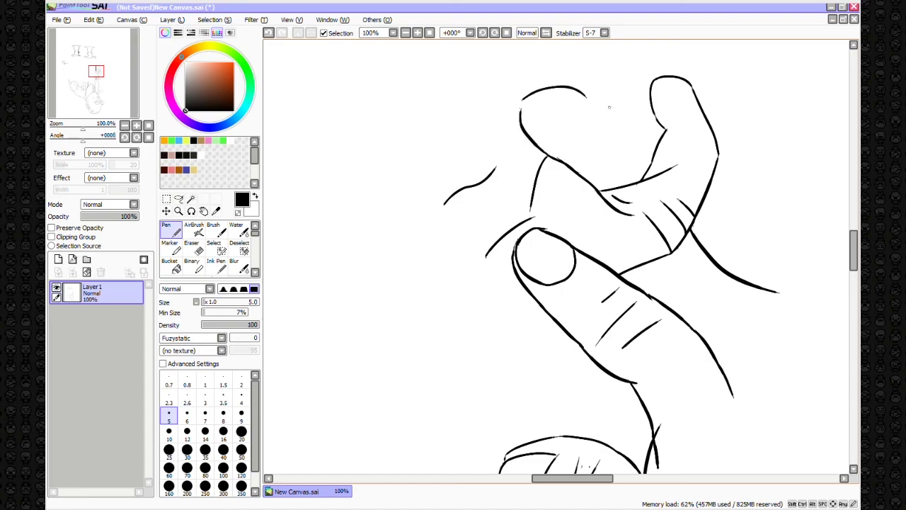
pyautogui.moveTo(618, 113)
pyautogui.mouseDown()
pyautogui.moveTo(658, 51)
pyautogui.moveTo(635, 121)
pyautogui.mouseUp()
pyautogui.moveTo(681, 99); pyautogui.dragTo(785, 216)
pyautogui.moveTo(793, 226); pyautogui.dragTo(704, 224)
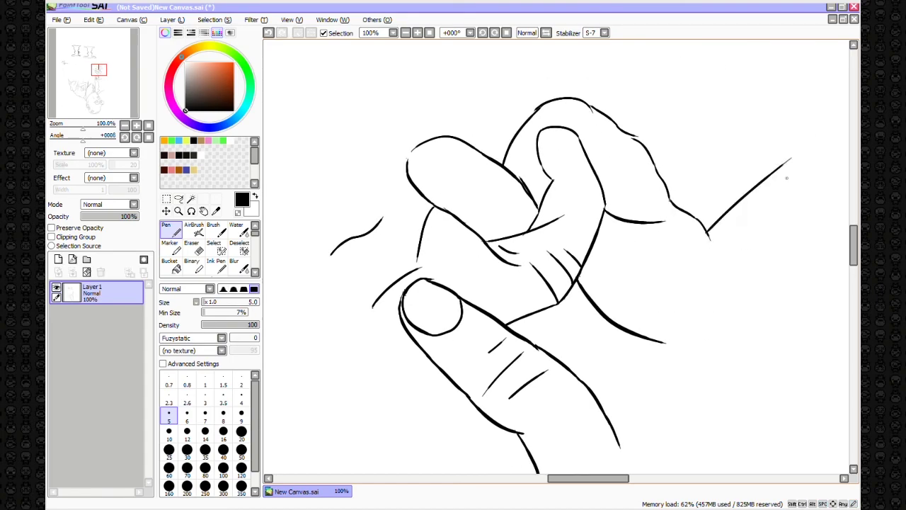
# Replace the straight wrist line with two straight cuff edges meeting in a sharp point beside the hand.
pyautogui.hotkey('ctrl', 'z')
pyautogui.moveTo(786, 177); pyautogui.dragTo(712, 188)
pyautogui.moveTo(747, 182); pyautogui.dragTo(632, 240)
pyautogui.moveTo(661, 277); pyautogui.dragTo(756, 178)
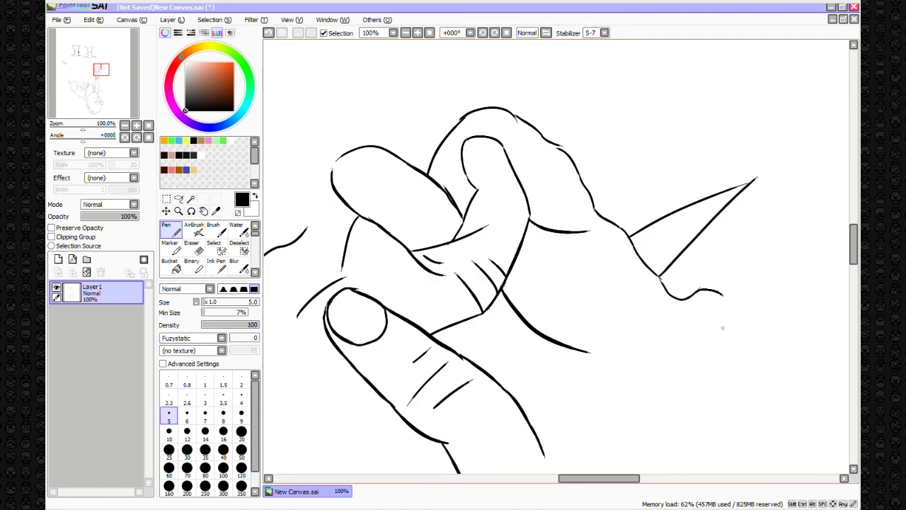
# Undo the wavy line below the cuff point and draw the long curved sleeve edges running down to a pointed fold.
pyautogui.hotkey('ctrl', 'z')
pyautogui.moveTo(674, 295); pyautogui.dragTo(749, 217)
pyautogui.moveTo(751, 211); pyautogui.dragTo(771, 209)
pyautogui.hotkey('ctrl', 'z')
pyautogui.hotkey('ctrl', 'z')
pyautogui.moveTo(701, 439); pyautogui.dragTo(757, 166)
pyautogui.moveTo(713, 383)
pyautogui.mouseDown()
pyautogui.moveTo(680, 255)
pyautogui.moveTo(669, 256)
pyautogui.mouseUp()
pyautogui.moveTo(771, 230)
pyautogui.mouseDown()
pyautogui.moveTo(710, 307)
pyautogui.moveTo(594, 204)
pyautogui.moveTo(623, 145)
pyautogui.moveTo(602, 209)
pyautogui.mouseUp()
pyautogui.hotkey('ctrl', 'z')
pyautogui.moveTo(701, 212); pyautogui.dragTo(821, 62)
pyautogui.moveTo(637, 298)
pyautogui.mouseDown()
pyautogui.moveTo(655, 400)
pyautogui.moveTo(736, 326)
pyautogui.mouseUp()
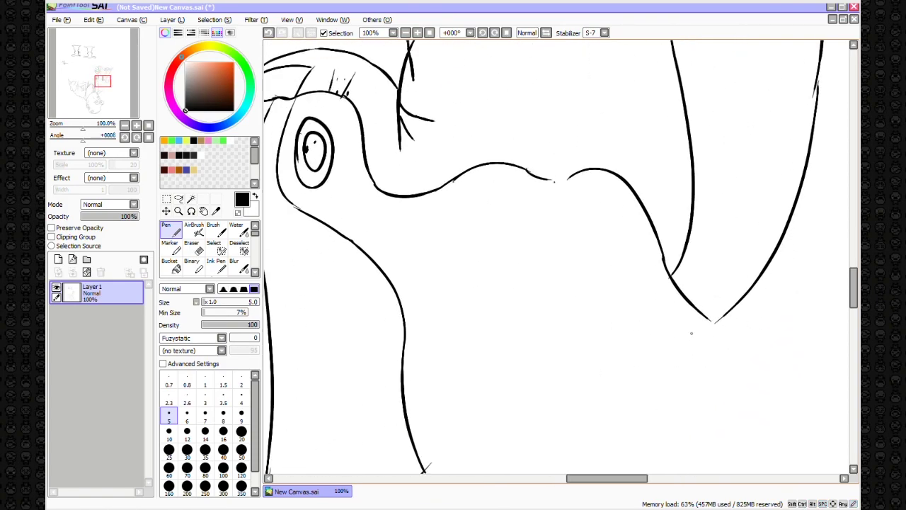
# Draw the remaining folded fingers of the clasped hand, with a small ring around the outermost one.
pyautogui.moveTo(538, 212); pyautogui.dragTo(711, 172)
pyautogui.moveTo(688, 200); pyautogui.dragTo(668, 245)
pyautogui.moveTo(524, 43)
pyautogui.mouseDown()
pyautogui.moveTo(512, 154)
pyautogui.moveTo(542, 414)
pyautogui.moveTo(563, 333)
pyautogui.mouseUp()
pyautogui.hotkey('ctrl', 'z')
pyautogui.moveTo(570, 301); pyautogui.dragTo(522, 390)
pyautogui.moveTo(522, 212); pyautogui.dragTo(472, 368)
pyautogui.moveTo(471, 164)
pyautogui.mouseDown()
pyautogui.moveTo(577, 146)
pyautogui.moveTo(507, 203)
pyautogui.mouseUp()
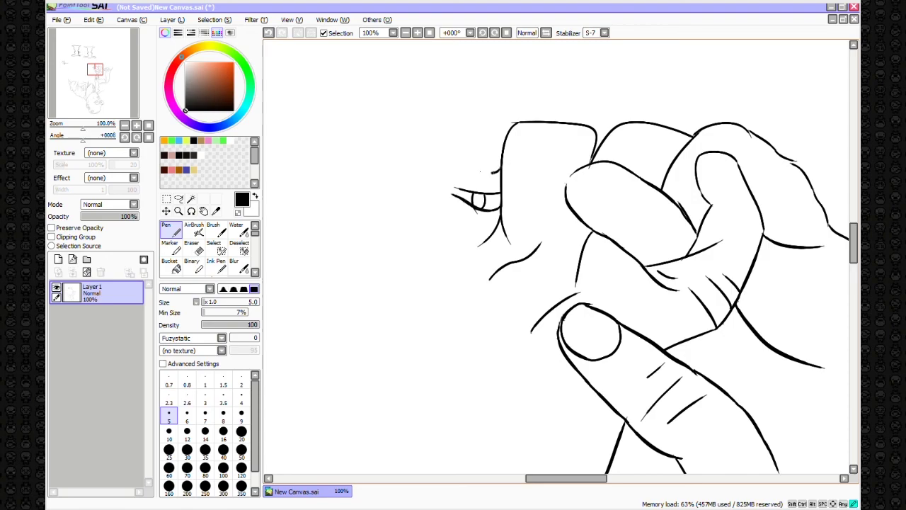
# Draw the sleeve's outer contour and inner edges beside the wrist, with a round button on the cuff.
pyautogui.moveTo(659, 195)
pyautogui.mouseDown()
pyautogui.moveTo(713, 97)
pyautogui.moveTo(636, 161)
pyautogui.mouseUp()
pyautogui.moveTo(488, 337); pyautogui.dragTo(572, 287)
pyautogui.moveTo(336, 205)
pyautogui.mouseDown()
pyautogui.moveTo(537, 241)
pyautogui.moveTo(548, 310)
pyautogui.moveTo(487, 391)
pyautogui.moveTo(699, 397)
pyautogui.mouseUp()
pyautogui.moveTo(407, 233); pyautogui.dragTo(835, 170)
pyautogui.moveTo(745, 192); pyautogui.dragTo(405, 263)
pyautogui.moveTo(712, 71)
pyautogui.mouseDown()
pyautogui.moveTo(588, 225)
pyautogui.moveTo(672, 253)
pyautogui.mouseUp()
pyautogui.moveTo(673, 253); pyautogui.dragTo(696, 319)
pyautogui.moveTo(592, 244); pyautogui.dragTo(637, 425)
pyautogui.moveTo(509, 250); pyautogui.dragTo(679, 152)
# Draw the far chair post with its rounded armrest end beyond the sleeve.
pyautogui.moveTo(479, 202)
pyautogui.mouseDown()
pyautogui.moveTo(681, 149)
pyautogui.moveTo(489, 401)
pyautogui.moveTo(588, 359)
pyautogui.mouseUp()
pyautogui.moveTo(546, 126)
pyautogui.mouseDown()
pyautogui.moveTo(783, 158)
pyautogui.moveTo(824, 187)
pyautogui.moveTo(739, 279)
pyautogui.mouseUp()
pyautogui.moveTo(752, 167); pyautogui.dragTo(524, 194)
pyautogui.moveTo(765, 215); pyautogui.dragTo(712, 273)
pyautogui.moveTo(802, 365)
pyautogui.mouseDown()
pyautogui.moveTo(729, 248)
pyautogui.moveTo(623, 145)
pyautogui.mouseUp()
pyautogui.moveTo(612, 177)
pyautogui.mouseDown()
pyautogui.moveTo(630, 339)
pyautogui.moveTo(800, 298)
pyautogui.mouseUp()
pyautogui.moveTo(637, 326); pyautogui.dragTo(729, 434)
pyautogui.moveTo(789, 323); pyautogui.dragTo(626, 324)
# Draw the trouser folds fanning out from one point above the hands, and a long curve ending in a rounded hook.
pyautogui.moveTo(464, 268); pyautogui.dragTo(669, 240)
pyautogui.moveTo(669, 237); pyautogui.dragTo(655, 315)
pyautogui.moveTo(652, 132); pyautogui.dragTo(658, 243)
pyautogui.moveTo(572, 202)
pyautogui.mouseDown()
pyautogui.moveTo(598, 251)
pyautogui.moveTo(591, 218)
pyautogui.mouseUp()
pyautogui.moveTo(595, 59)
pyautogui.mouseDown()
pyautogui.moveTo(617, 257)
pyautogui.moveTo(647, 293)
pyautogui.moveTo(647, 335)
pyautogui.mouseUp()
pyautogui.moveTo(434, 298); pyautogui.dragTo(461, 284)
pyautogui.moveTo(544, 67); pyautogui.dragTo(566, 233)
pyautogui.moveTo(587, 125)
pyautogui.mouseDown()
pyautogui.moveTo(614, 288)
pyautogui.moveTo(637, 212)
pyautogui.moveTo(680, 224)
pyautogui.moveTo(779, 170)
pyautogui.mouseUp()
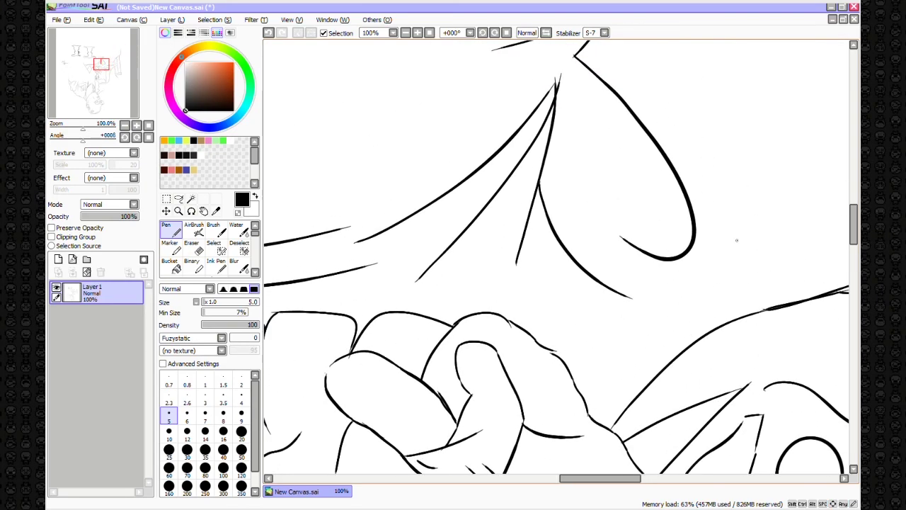
# Draw the long curved trouser edge rising from the folds, and a sharp V-shaped fold beside it.
pyautogui.moveTo(708, 177); pyautogui.dragTo(638, 233)
pyautogui.moveTo(435, 182); pyautogui.dragTo(607, 82)
pyautogui.moveTo(637, 212); pyautogui.dragTo(623, 255)
pyautogui.moveTo(575, 83); pyautogui.dragTo(619, 312)
pyautogui.hotkey('ctrl', 'z')
pyautogui.moveTo(594, 234); pyautogui.dragTo(658, 400)
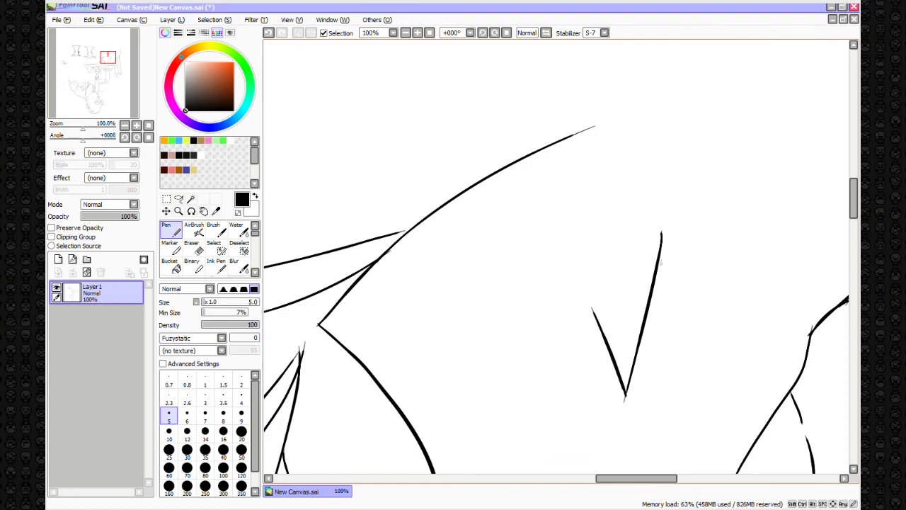
# Draw the arched trouser fold over the knee, a short inner crease and the angled leg contour above it.
pyautogui.moveTo(488, 88); pyautogui.dragTo(659, 233)
pyautogui.moveTo(517, 88); pyautogui.dragTo(489, 176)
pyautogui.moveTo(608, 119); pyautogui.dragTo(570, 136)
pyautogui.moveTo(655, 90); pyautogui.dragTo(655, 281)
pyautogui.hotkey('ctrl', 'z')
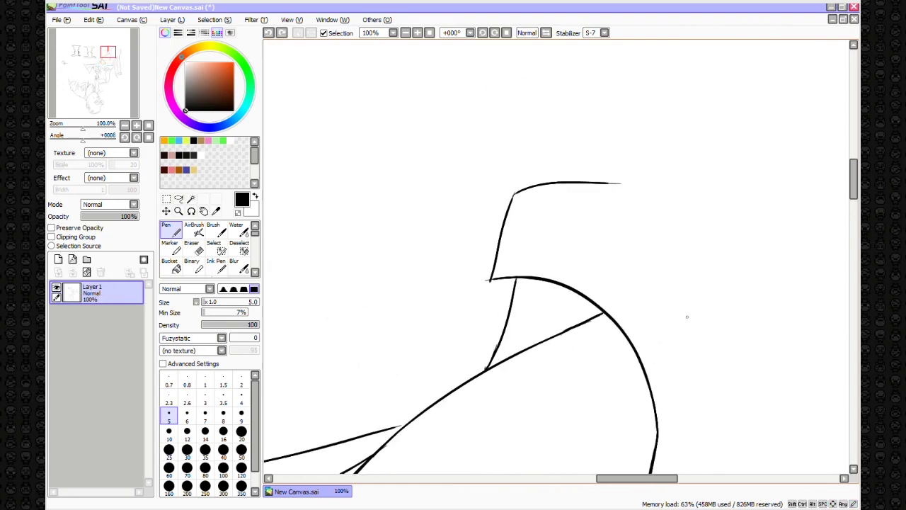
pyautogui.moveTo(582, 232); pyautogui.dragTo(547, 321)
pyautogui.moveTo(708, 284); pyautogui.dragTo(680, 421)
# Draw the wavy sleeve fold line across the jacket front and a long curved line above the breast pocket.
pyautogui.moveTo(842, 439)
pyautogui.mouseDown()
pyautogui.moveTo(622, 228)
pyautogui.moveTo(637, 142)
pyautogui.moveTo(667, 85)
pyautogui.moveTo(680, 227)
pyautogui.moveTo(687, 204)
pyautogui.moveTo(583, 368)
pyautogui.moveTo(647, 188)
pyautogui.moveTo(481, 354)
pyautogui.moveTo(609, 227)
pyautogui.moveTo(616, 324)
pyautogui.moveTo(708, 234)
pyautogui.moveTo(473, 267)
pyautogui.moveTo(734, 218)
pyautogui.moveTo(633, 95)
pyautogui.moveTo(689, 284)
pyautogui.moveTo(379, 243)
pyautogui.mouseUp()
pyautogui.press('e')
pyautogui.press('n')
pyautogui.moveTo(338, 202); pyautogui.dragTo(397, 267)
pyautogui.moveTo(379, 261)
pyautogui.mouseDown()
pyautogui.moveTo(515, 233)
pyautogui.moveTo(645, 167)
pyautogui.moveTo(637, 227)
pyautogui.moveTo(525, 201)
pyautogui.moveTo(678, 253)
pyautogui.mouseUp()
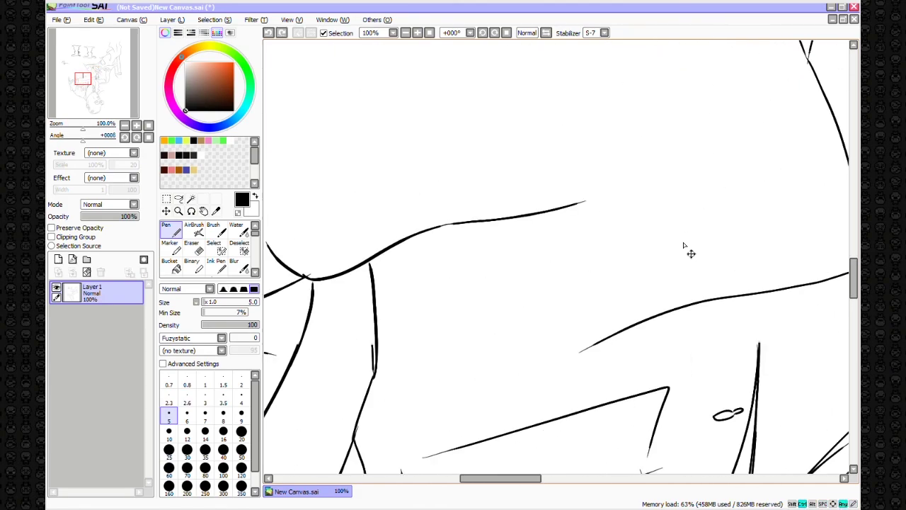
# Draw the doubled slanted jacket edge beside the hands, the far shoulder curves and two tall curved post strokes above the near elbow.
pyautogui.moveTo(536, 244); pyautogui.dragTo(502, 299)
pyautogui.moveTo(551, 343)
pyautogui.mouseDown()
pyautogui.moveTo(548, 445)
pyautogui.moveTo(654, 330)
pyautogui.mouseUp()
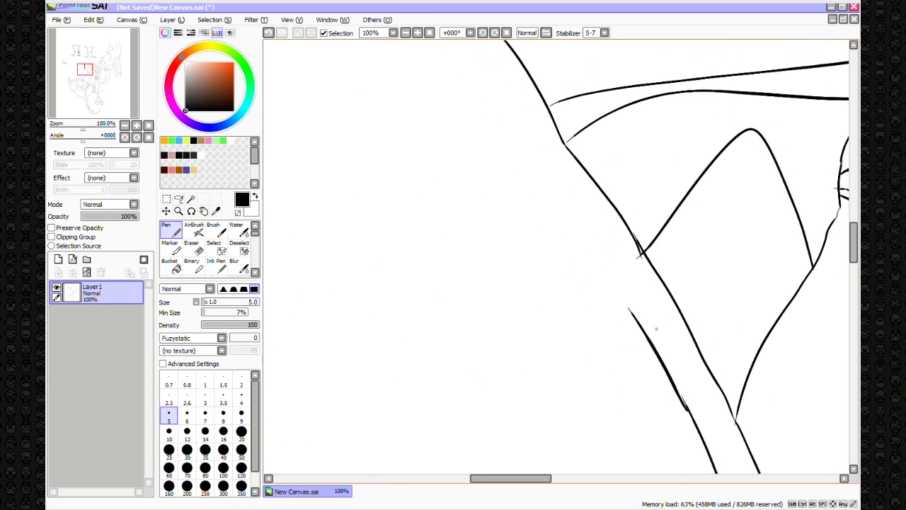
pyautogui.moveTo(656, 456)
pyautogui.mouseDown()
pyautogui.moveTo(639, 313)
pyautogui.moveTo(580, 241)
pyautogui.mouseUp()
pyautogui.moveTo(503, 230)
pyautogui.mouseDown()
pyautogui.moveTo(559, 230)
pyautogui.moveTo(582, 259)
pyautogui.moveTo(670, 235)
pyautogui.moveTo(441, 330)
pyautogui.moveTo(385, 263)
pyautogui.moveTo(700, 239)
pyautogui.moveTo(748, 328)
pyautogui.moveTo(630, 276)
pyautogui.moveTo(692, 307)
pyautogui.moveTo(649, 236)
pyautogui.moveTo(695, 312)
pyautogui.moveTo(531, 142)
pyautogui.moveTo(698, 372)
pyautogui.moveTo(542, 446)
pyautogui.moveTo(553, 220)
pyautogui.moveTo(661, 330)
pyautogui.moveTo(550, 310)
pyautogui.mouseUp()
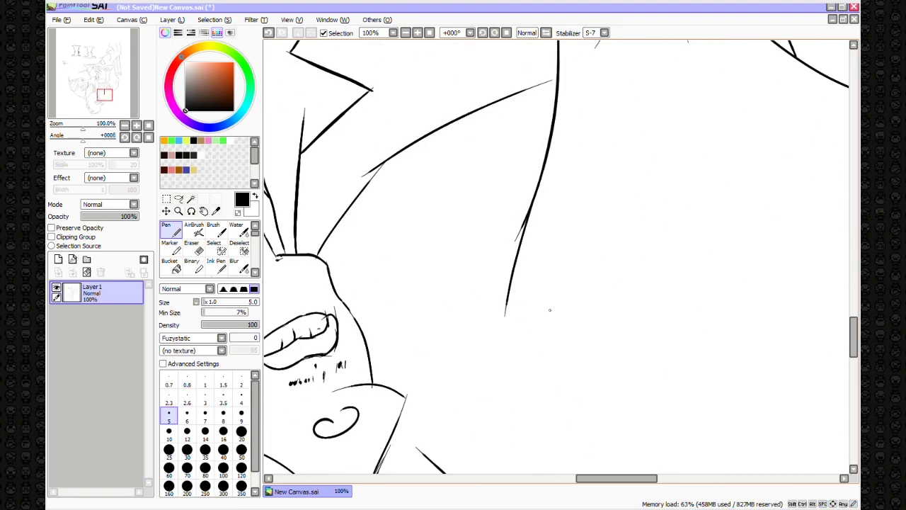
pyautogui.moveTo(546, 214)
pyautogui.mouseDown()
pyautogui.moveTo(568, 275)
pyautogui.moveTo(573, 239)
pyautogui.moveTo(822, 183)
pyautogui.moveTo(611, 269)
pyautogui.moveTo(550, 309)
pyautogui.moveTo(538, 269)
pyautogui.moveTo(575, 196)
pyautogui.moveTo(597, 290)
pyautogui.moveTo(744, 245)
pyautogui.mouseUp()
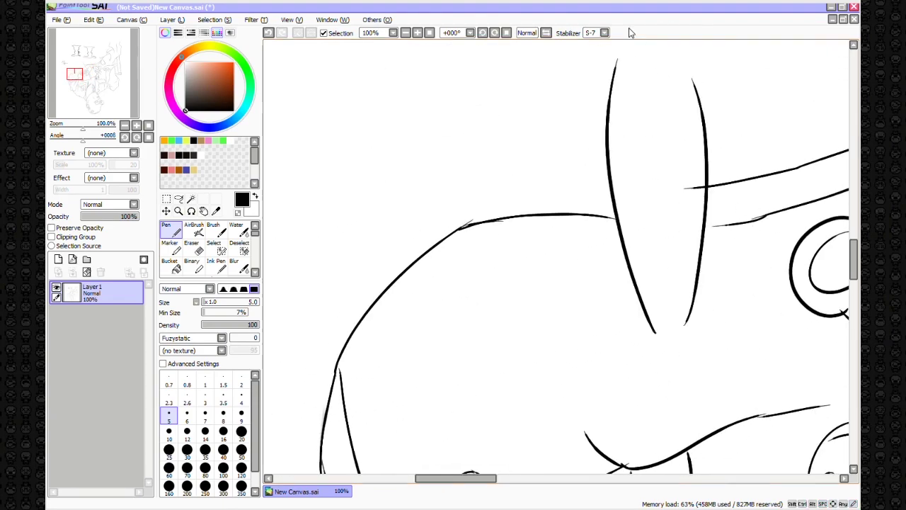
# Draw the round armrest knob with long curved edges leading to the elbow, and remove the tall post strokes above it.
pyautogui.click(177, 233)
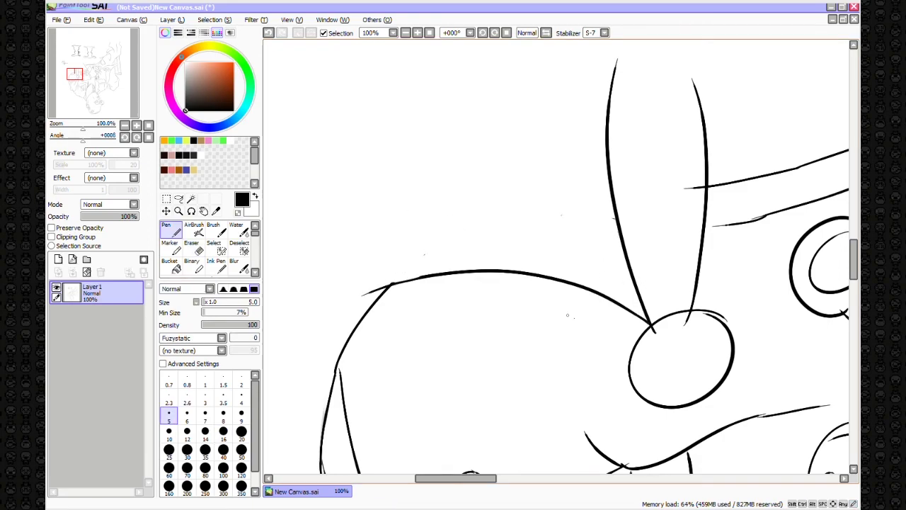
pyautogui.hotkey('ctrl', 'z')
pyautogui.press('n')
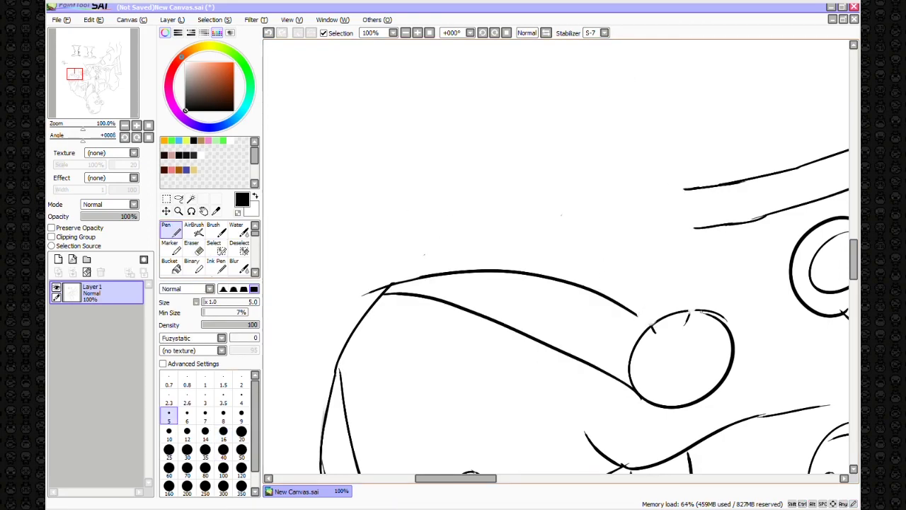
# Draw the chair's near side edge, the straight sides of the armrest post and the curved double-lined band joining it.
pyautogui.moveTo(368, 233); pyautogui.dragTo(538, 313)
pyautogui.moveTo(588, 267); pyautogui.dragTo(595, 398)
pyautogui.moveTo(488, 165); pyautogui.dragTo(394, 302)
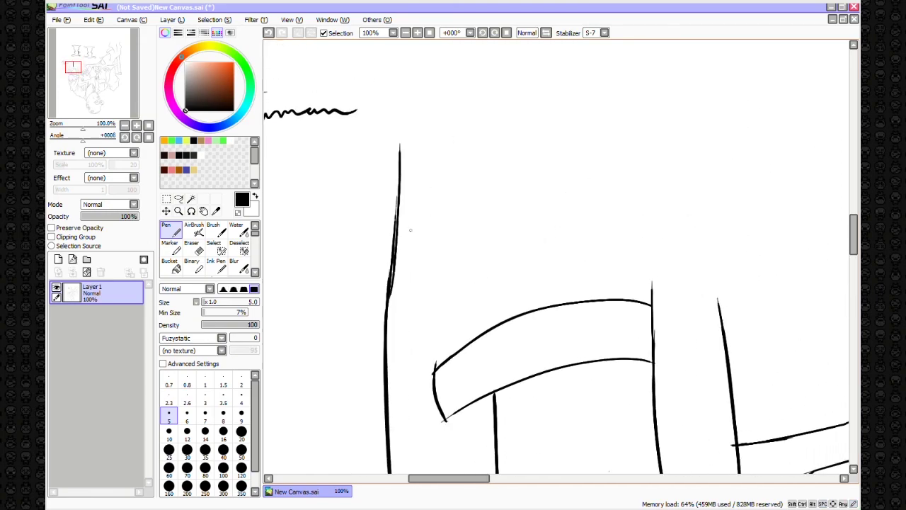
pyautogui.moveTo(683, 215)
pyautogui.mouseDown()
pyautogui.moveTo(668, 277)
pyautogui.moveTo(661, 481)
pyautogui.moveTo(771, 210)
pyautogui.moveTo(602, 386)
pyautogui.mouseUp()
# Erase the leftover scribbles in the blank area above the figure with a size 350 eraser, keeping the signature.
pyautogui.scroll(-4, 603, 385)
pyautogui.press('e')
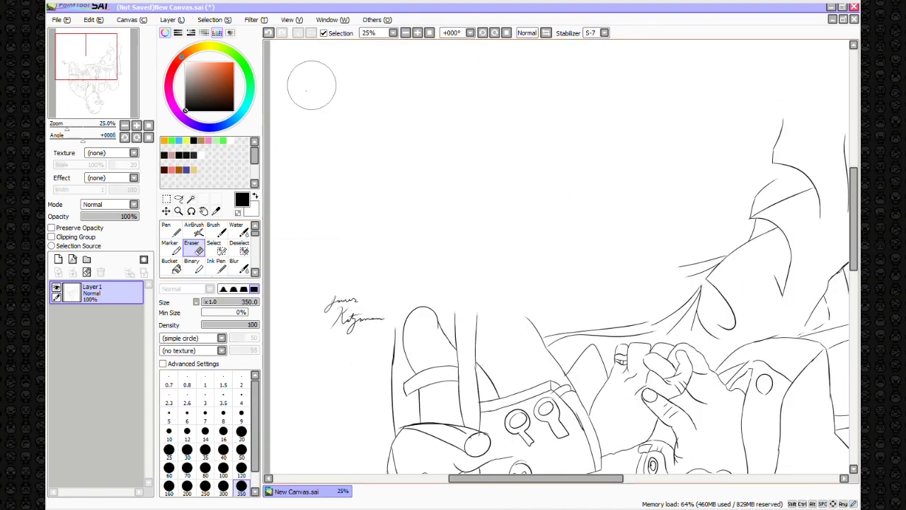
# Draw the flared bracket with its narrow band at the end of the armrest post, using the size 5 pen.
pyautogui.scroll(4, 379, 54)
pyautogui.click(207, 416)
pyautogui.moveTo(447, 143); pyautogui.dragTo(546, 284)
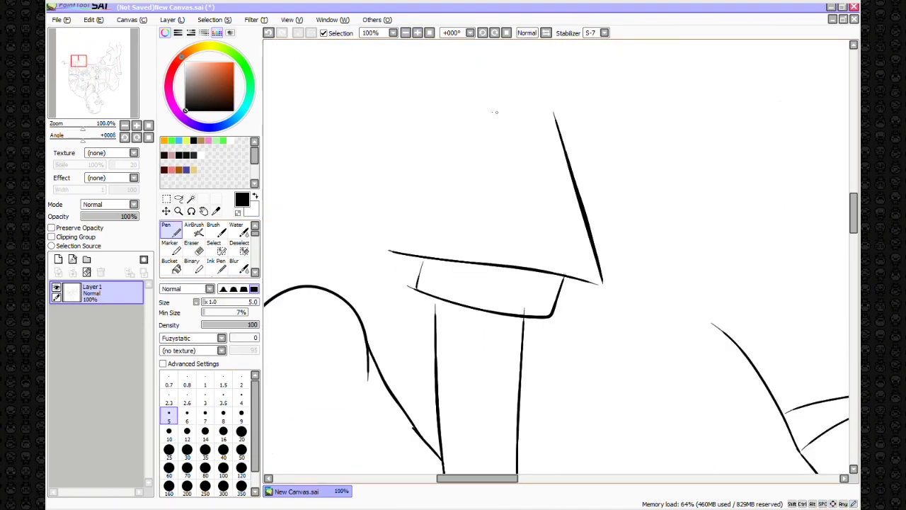
pyautogui.moveTo(556, 190)
pyautogui.mouseDown()
pyautogui.moveTo(602, 256)
pyautogui.moveTo(572, 259)
pyautogui.moveTo(644, 237)
pyautogui.moveTo(572, 277)
pyautogui.mouseUp()
# Extend lines outward from the bracket and add the crossing edges of the chair seat beyond the leg.
pyautogui.scroll(-1, 572, 277)
pyautogui.moveTo(713, 211)
pyautogui.mouseDown()
pyautogui.moveTo(391, 277)
pyautogui.moveTo(420, 213)
pyautogui.mouseUp()
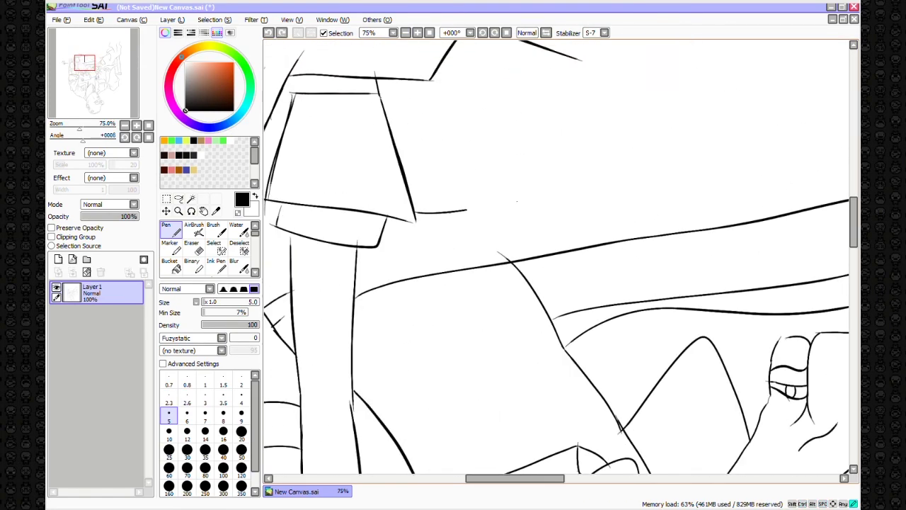
pyautogui.moveTo(640, 133)
pyautogui.mouseDown()
pyautogui.moveTo(573, 247)
pyautogui.moveTo(686, 203)
pyautogui.moveTo(616, 192)
pyautogui.mouseUp()
pyautogui.scroll(-6, 615, 192)
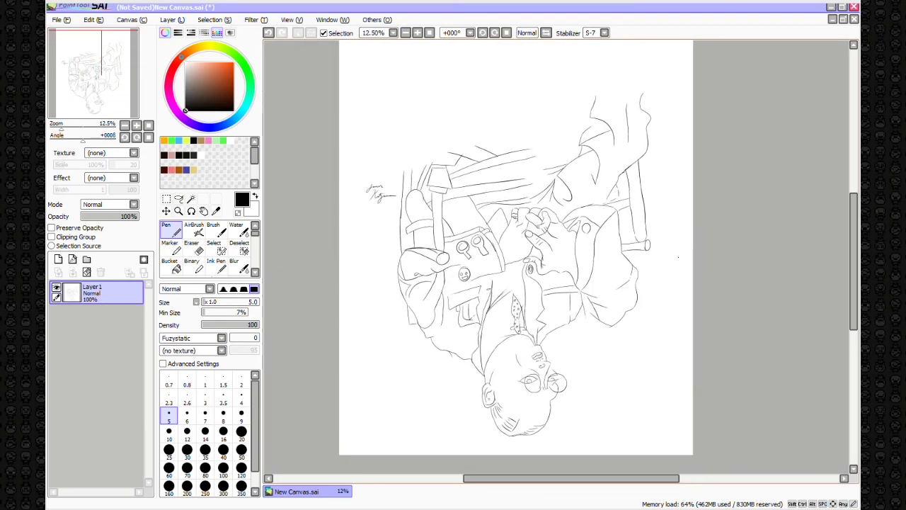
# Rotate the whole canvas by 180 degrees to turn the seated figure upright.
pyautogui.click(133, 19)
pyautogui.click(148, 85)
pyautogui.click(133, 19)
pyautogui.click(149, 85)
pyautogui.click(133, 19)
pyautogui.click(149, 75)
pyautogui.click(132, 19)
pyautogui.click(150, 85)
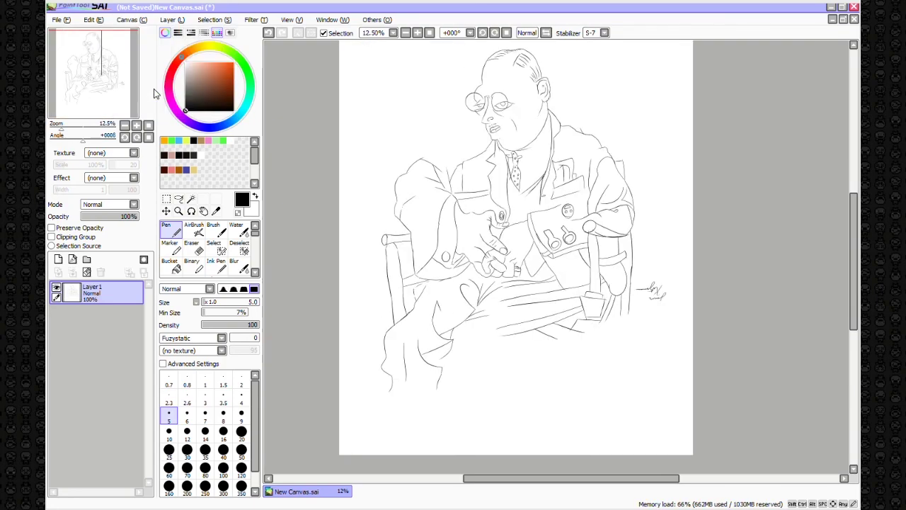